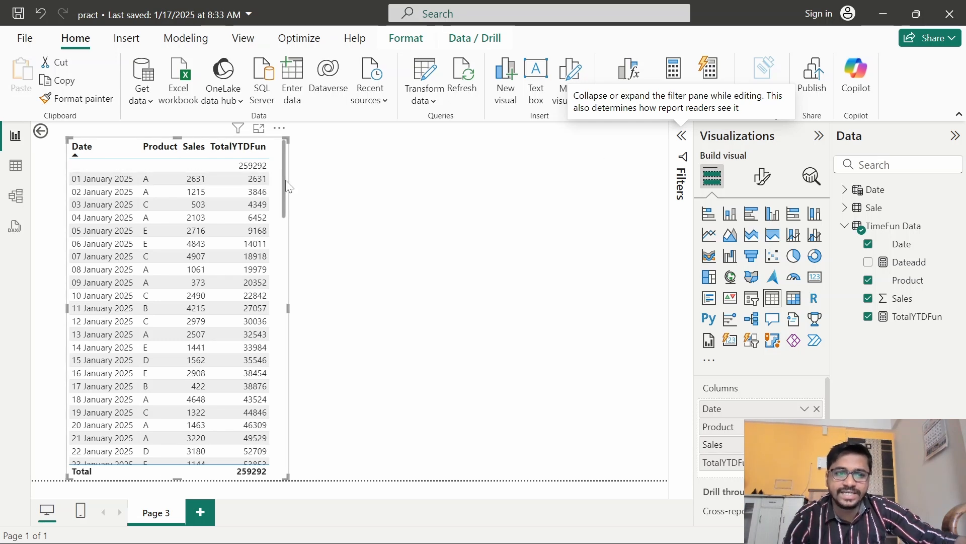
Examine the daily running totals in the finished TotalYTDFun table visual and the date, product and sales rows of the Sales table
drag(287, 186, 279, 167)
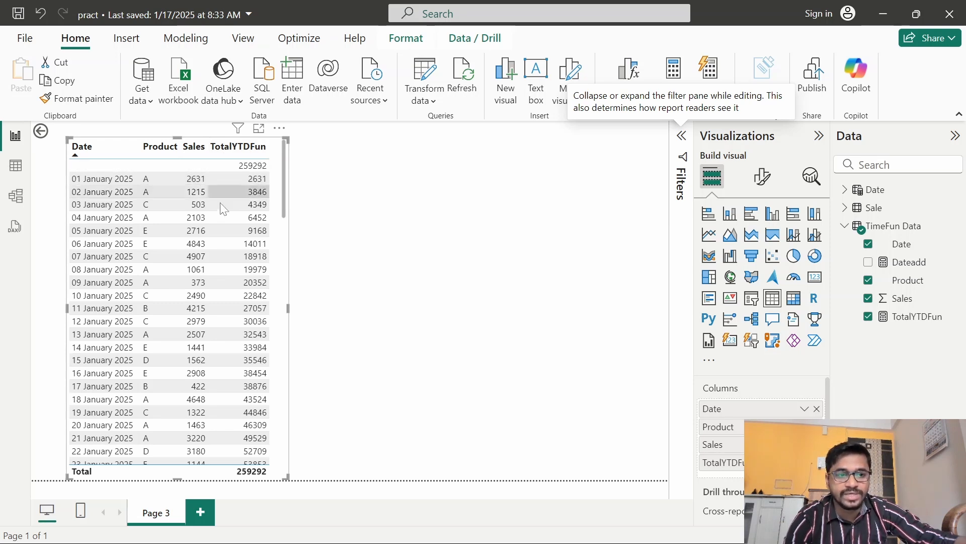
drag(284, 206, 285, 293)
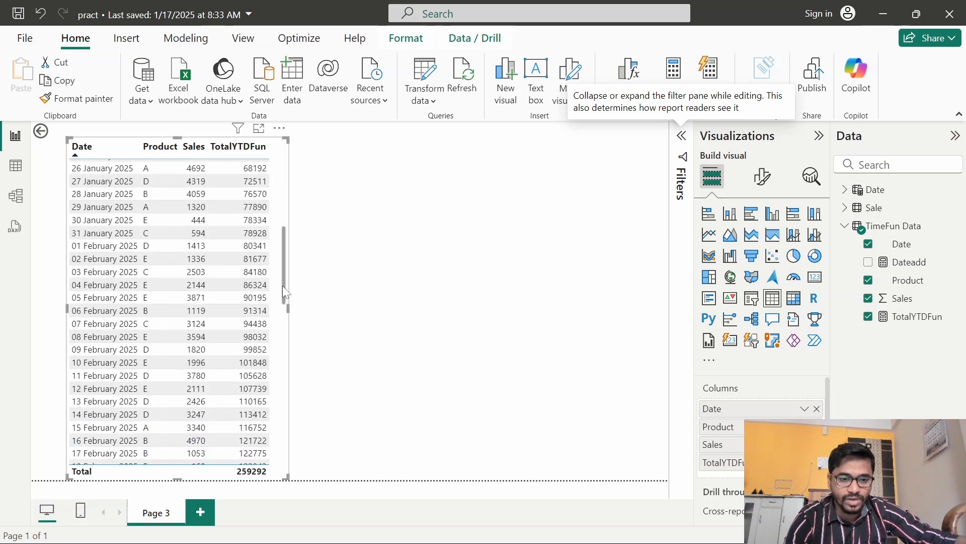
drag(284, 291, 287, 477)
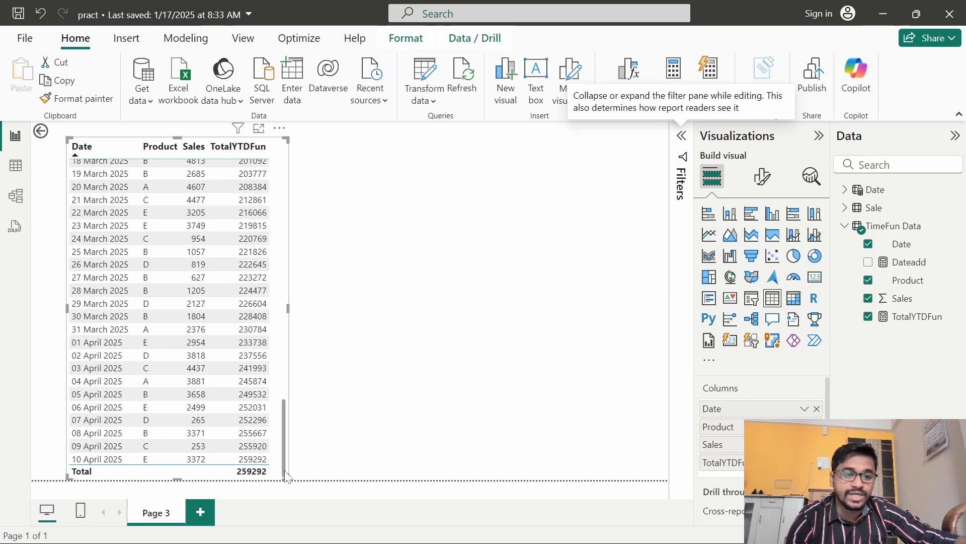
drag(287, 476, 287, 181)
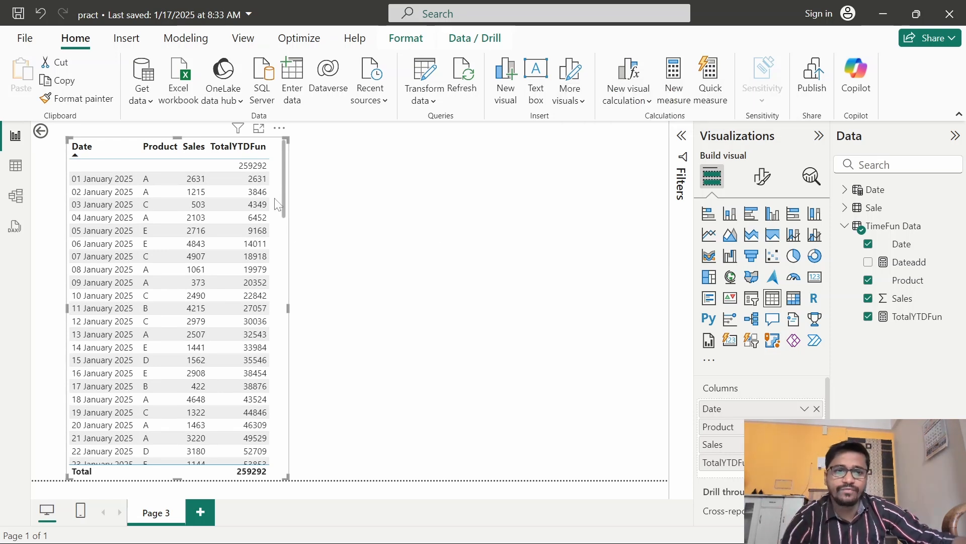
mouse_move(285, 198)
mouse_down()
mouse_move(276, 503)
mouse_move(292, 211)
mouse_up()
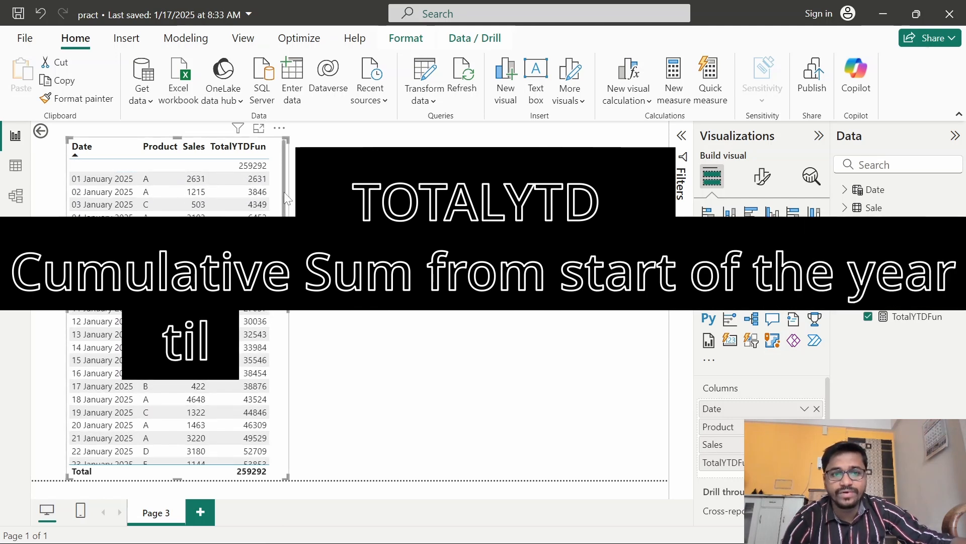
drag(283, 192, 284, 326)
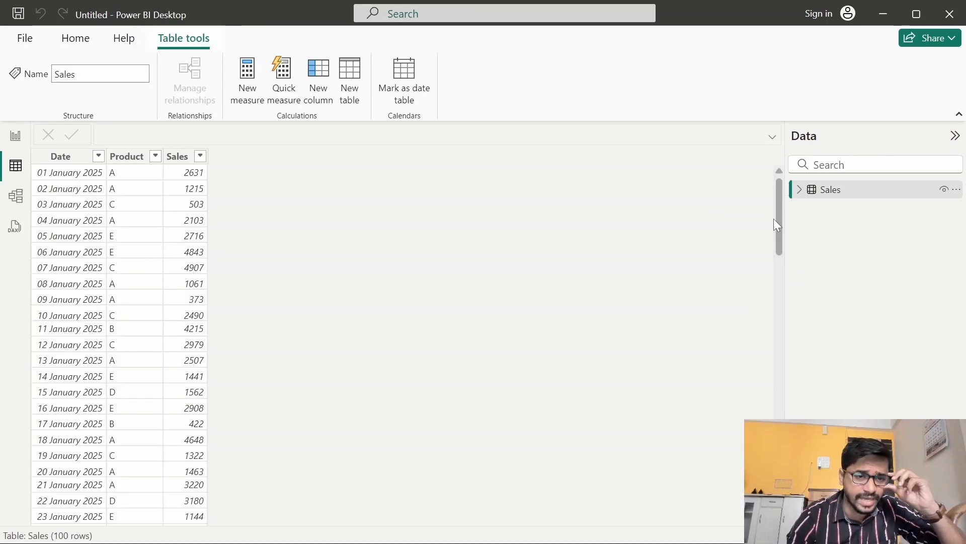
drag(778, 226, 779, 471)
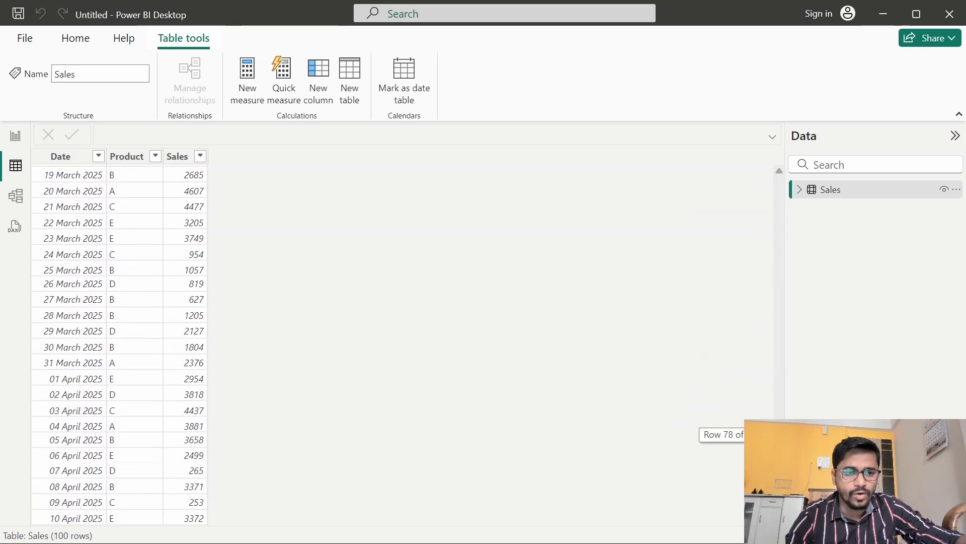
drag(779, 434, 779, 174)
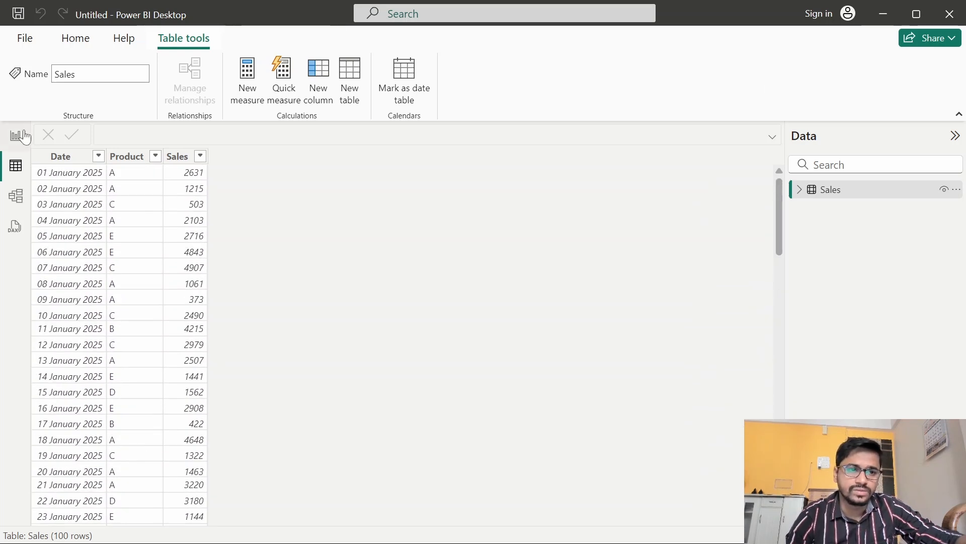
Insert a table visual on the empty report page and move it slightly inward from the page corner
click(16, 137)
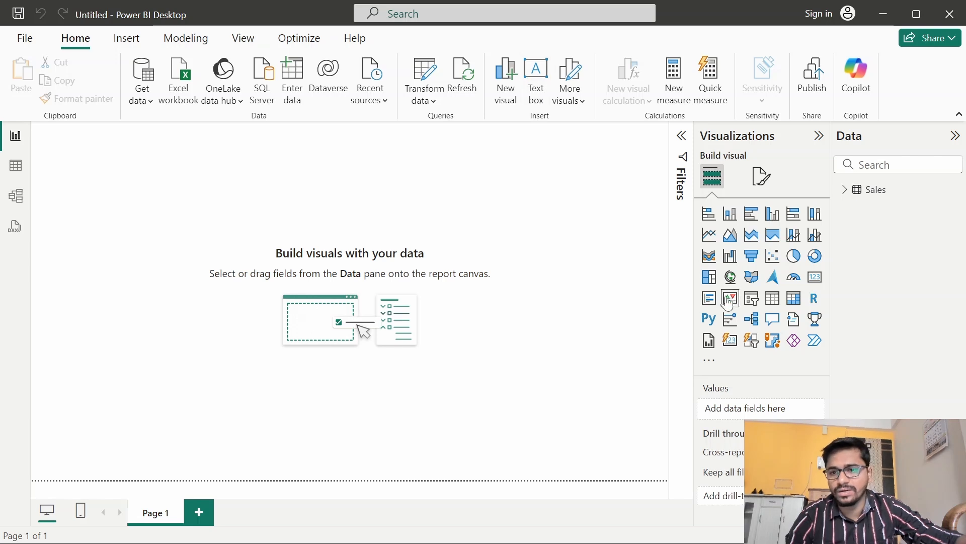
click(773, 300)
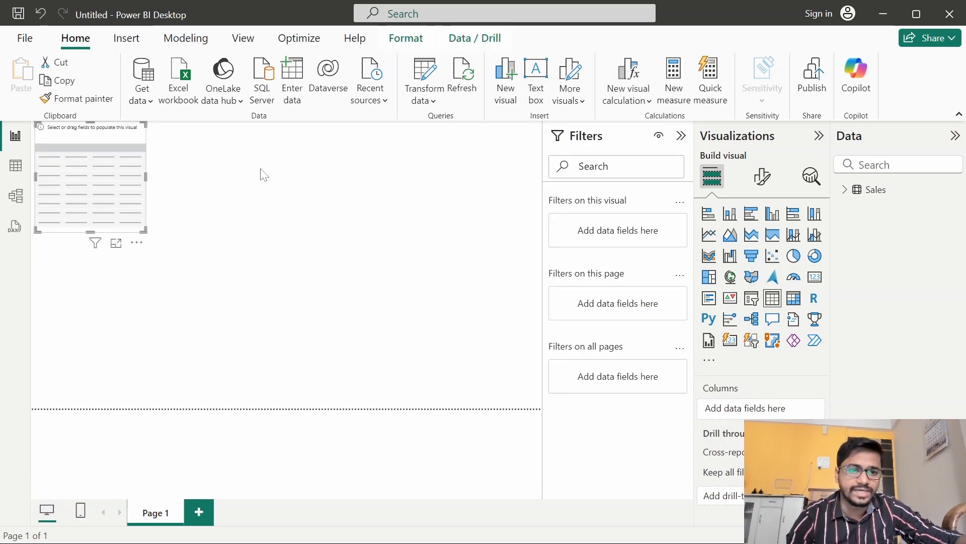
drag(98, 193, 131, 254)
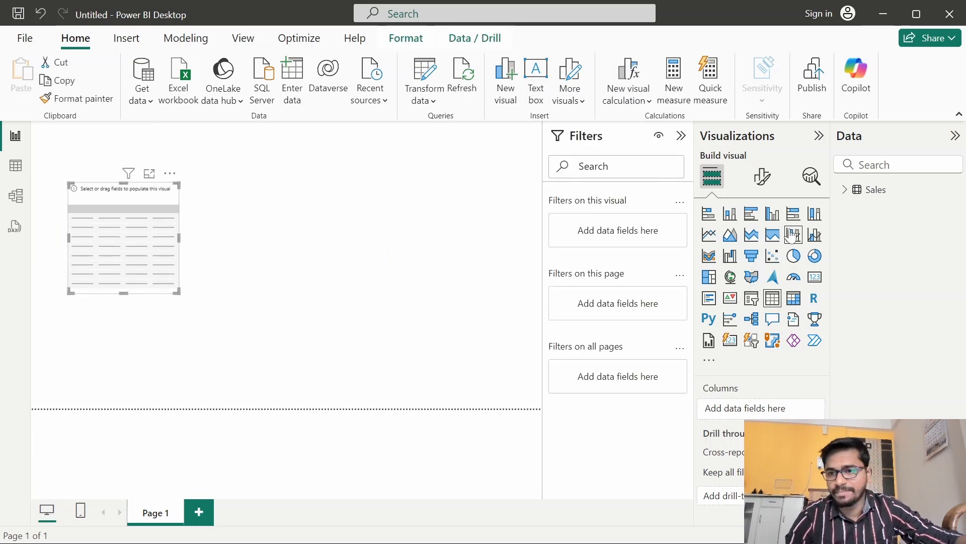
Add the Date, Product and Sales fields to the table visual, with Sales set to Don't summarize
click(845, 190)
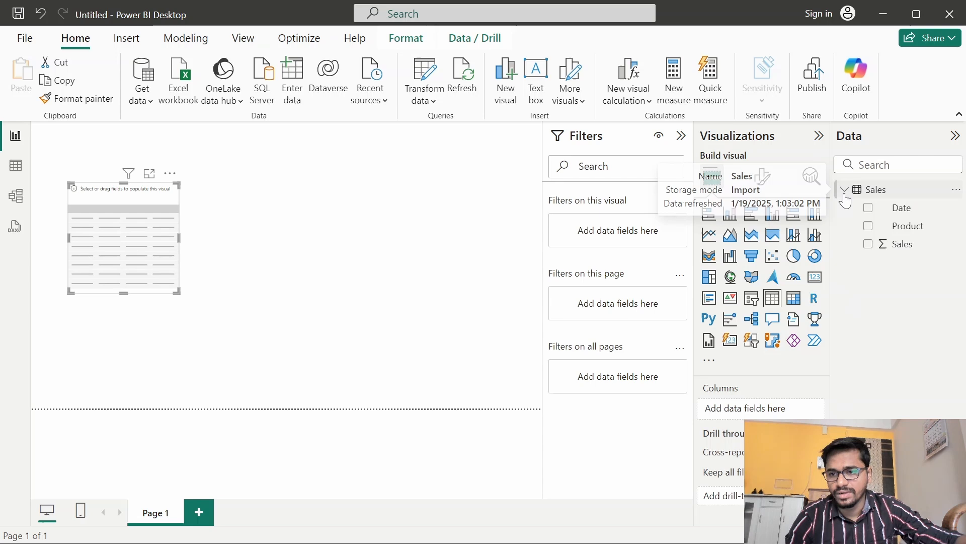
click(868, 208)
click(868, 226)
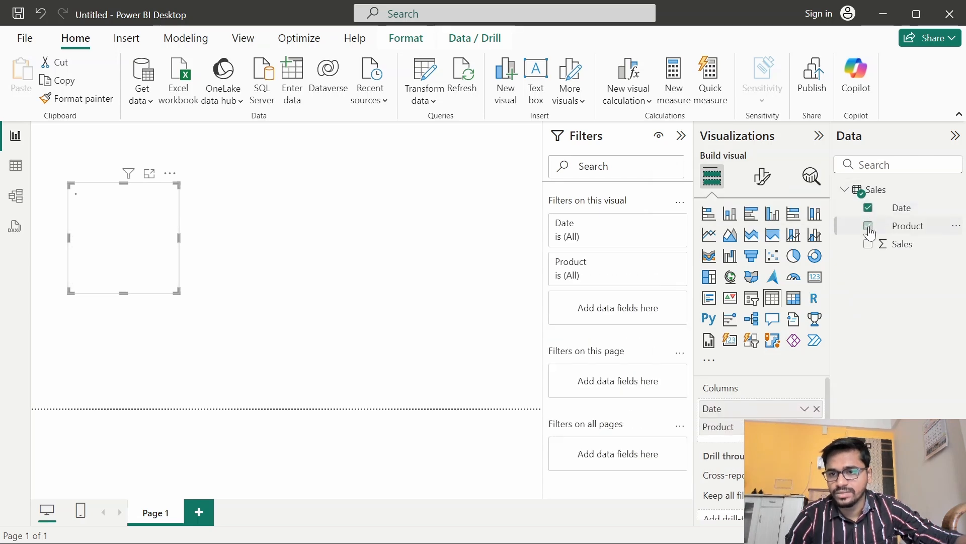
click(868, 244)
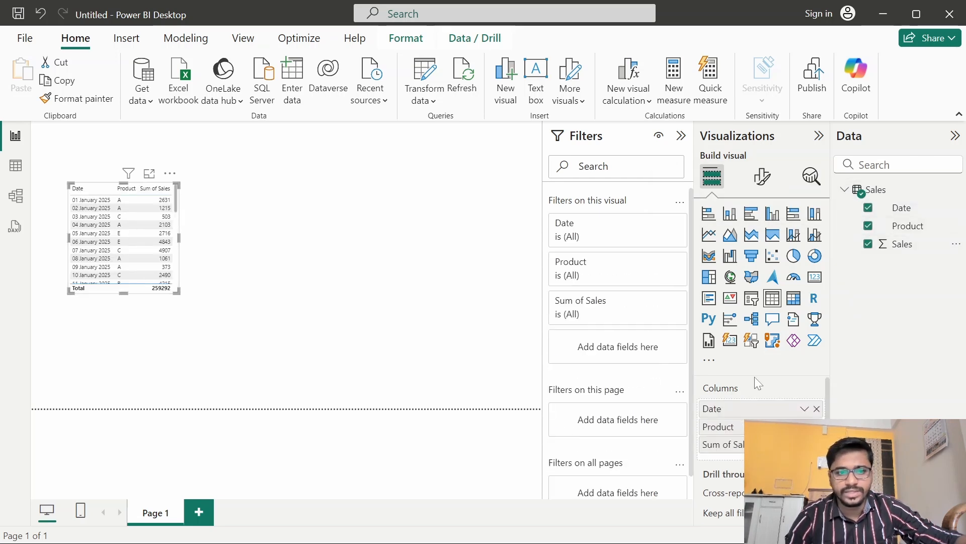
click(805, 444)
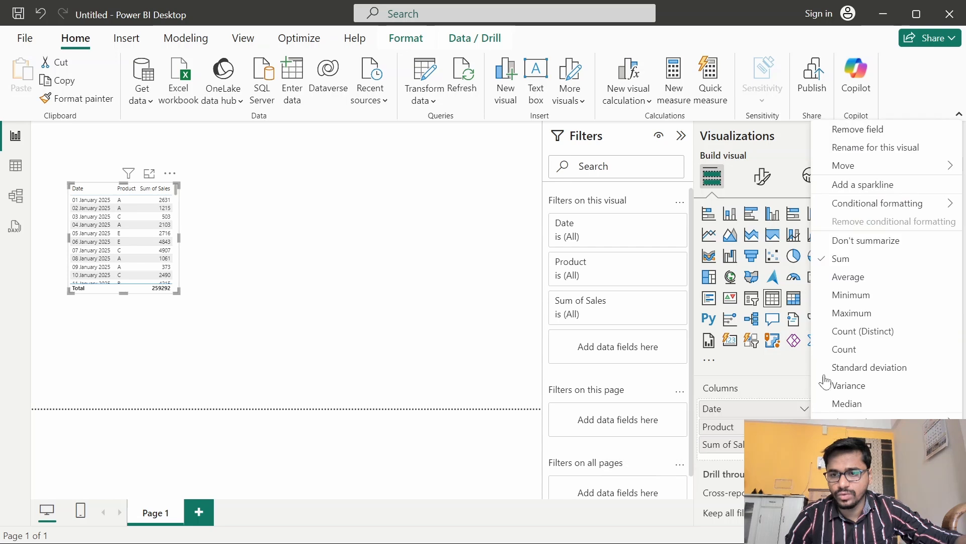
click(855, 243)
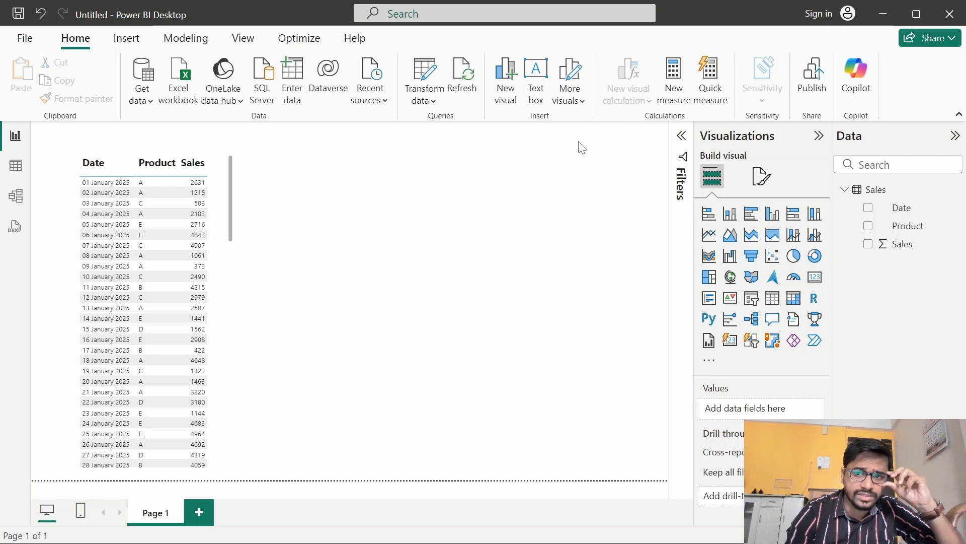
Start a new measure named TotalYTDFun that uses TOTALYTD with SUM of Sales[Sales] as its expression
click(686, 92)
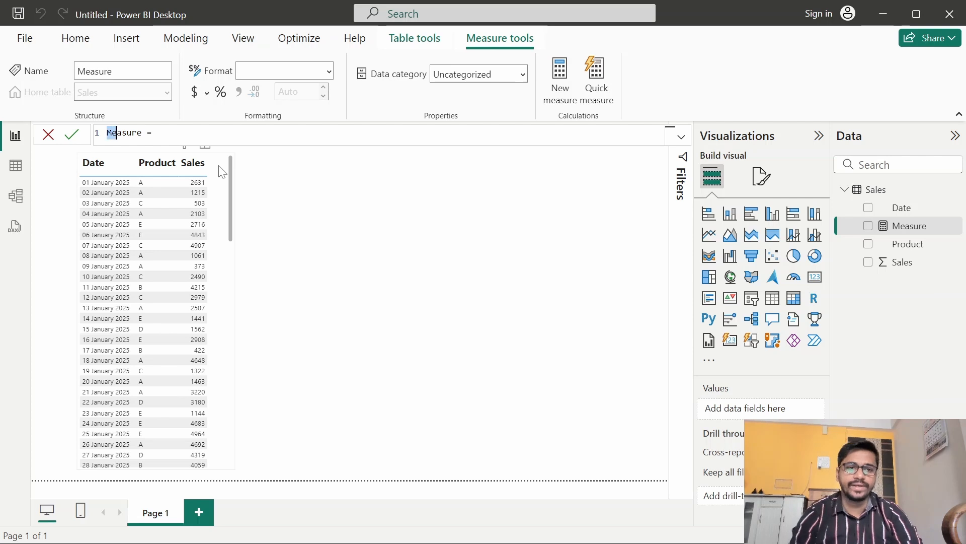
text(TotalYTDFun =total)
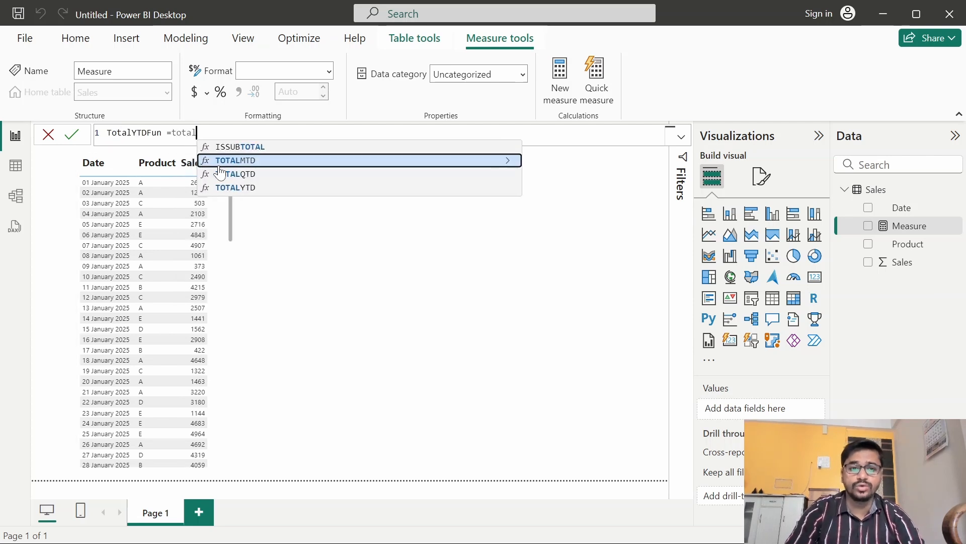
click(267, 188)
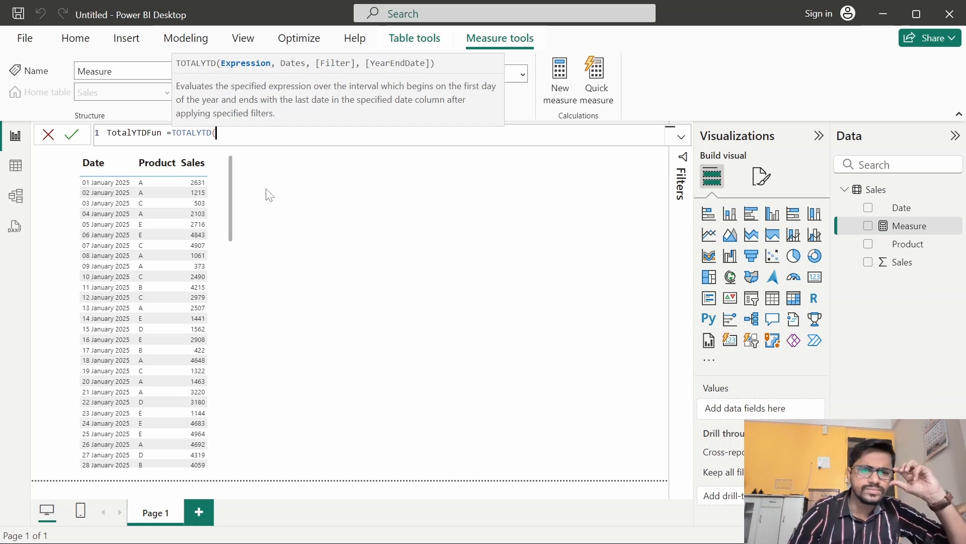
text(sum)
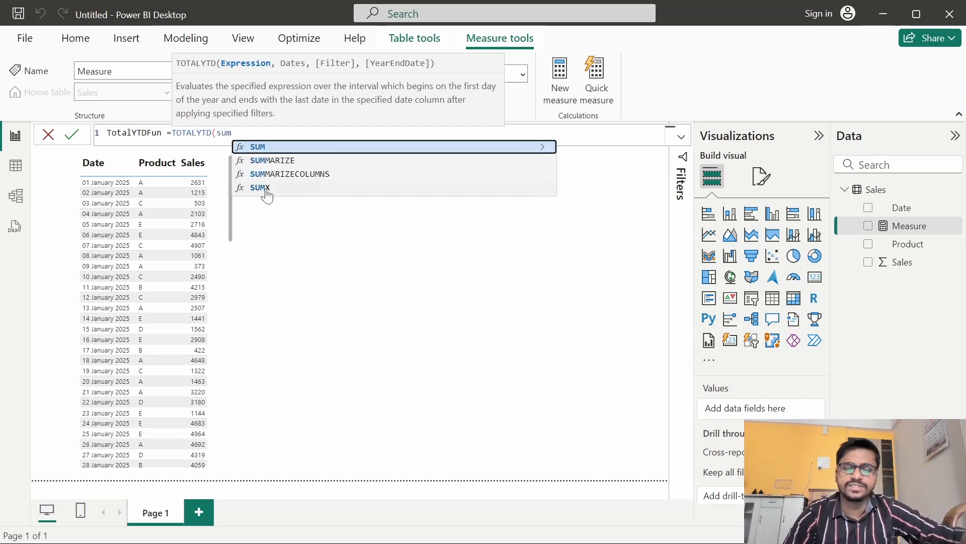
click(260, 147)
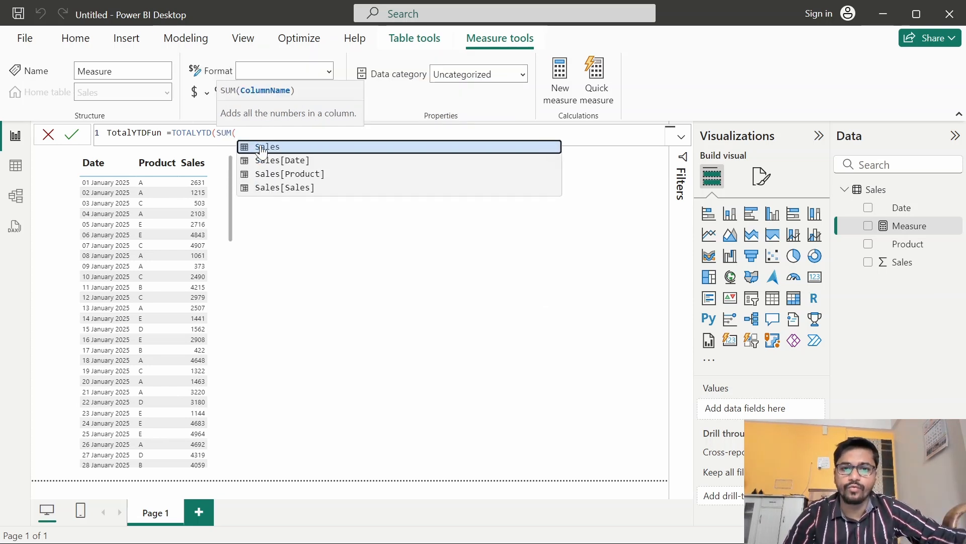
text(sal)
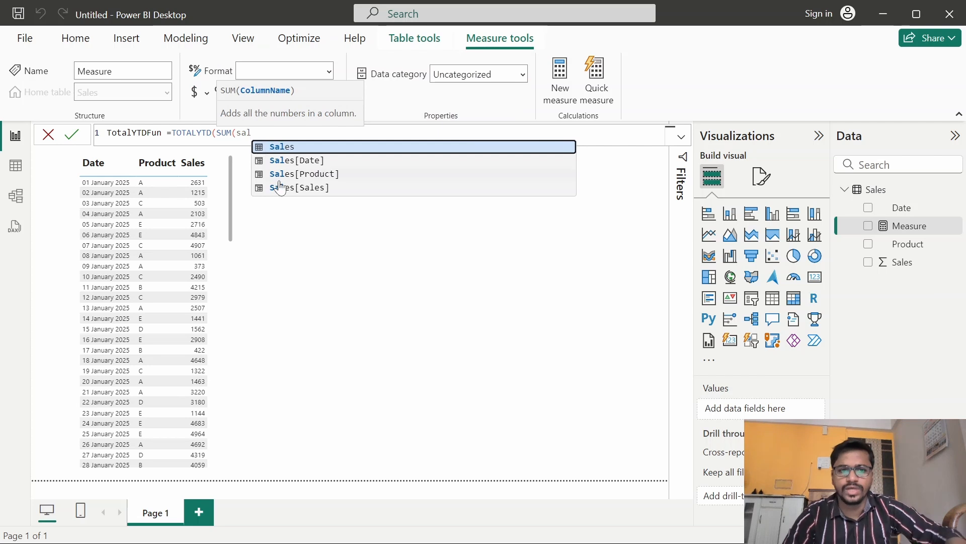
click(307, 189)
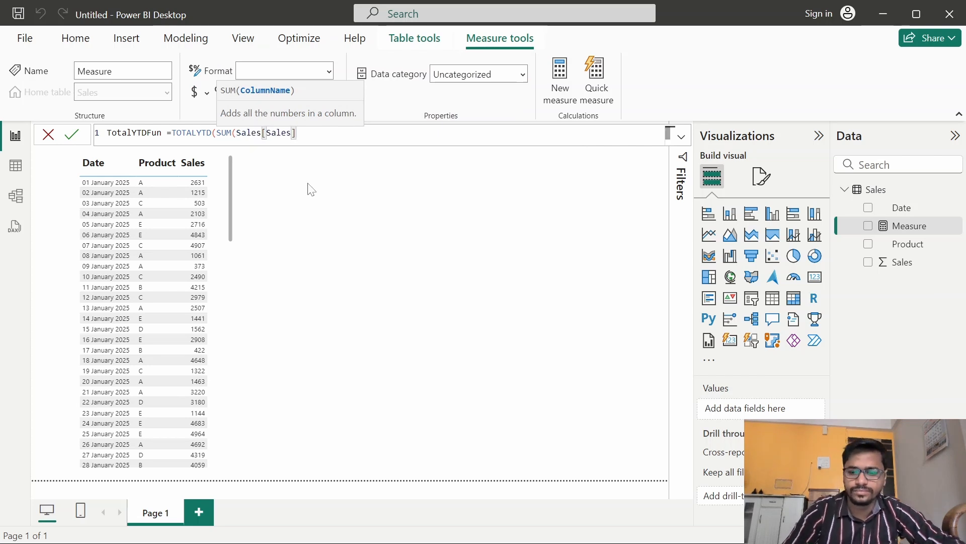
Complete the TotalYTDFun formula with Sales[Date] as the dates argument and commit the measure
text(),)
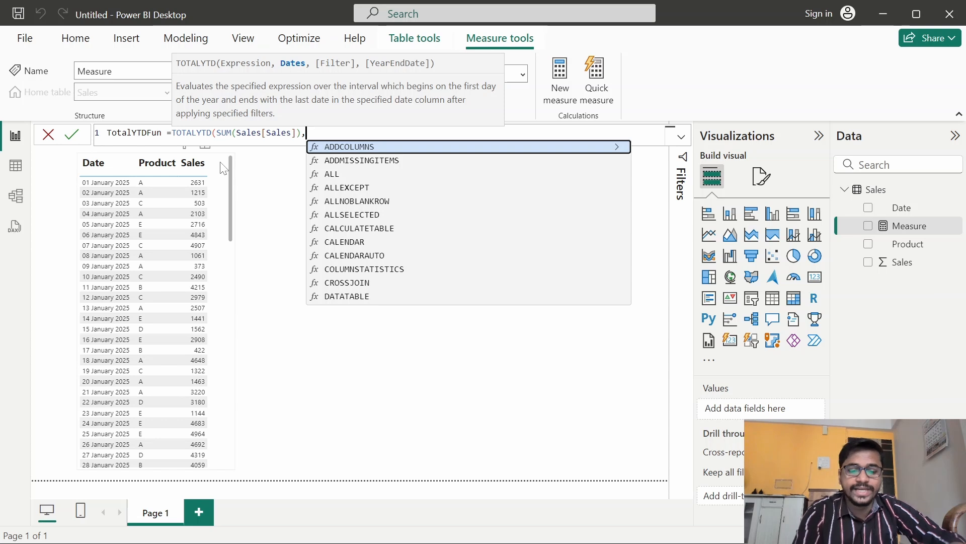
text(date)
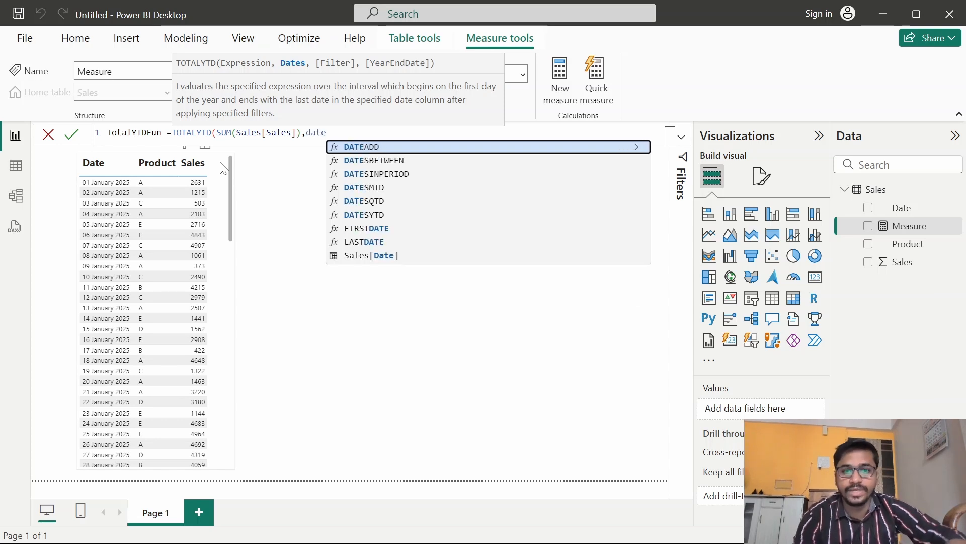
click(366, 258)
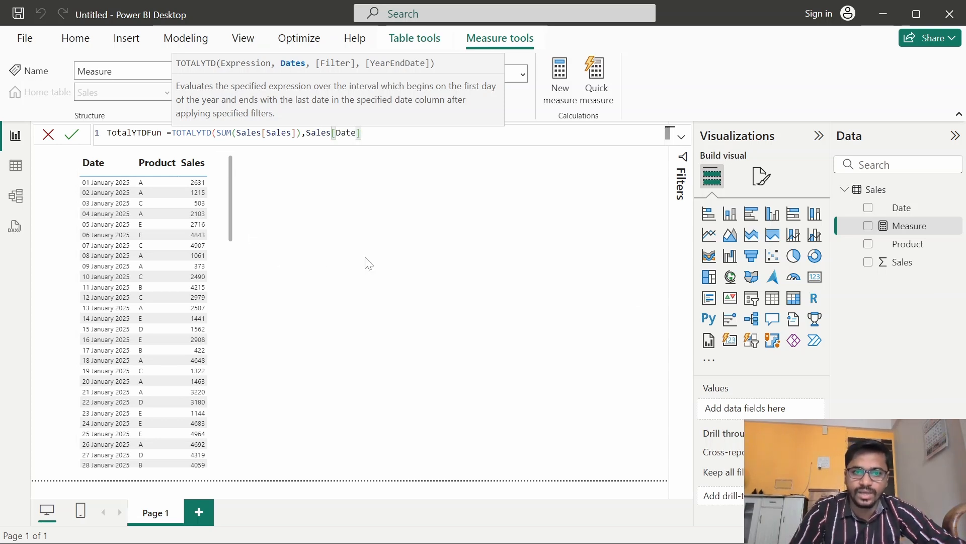
text())
key(Return)
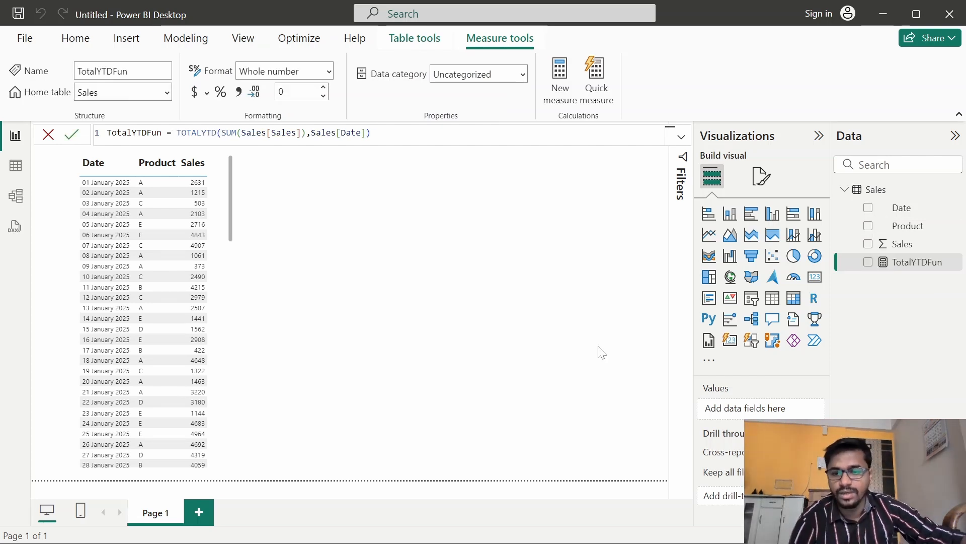
Add the TotalYTDFun measure as the table visual's last column and widen the visual to fit it
click(223, 235)
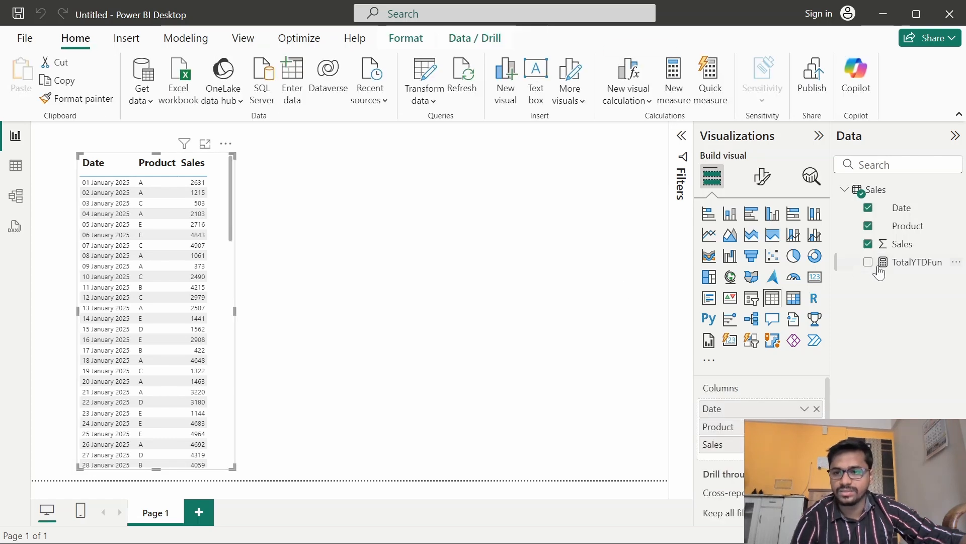
drag(879, 272, 735, 459)
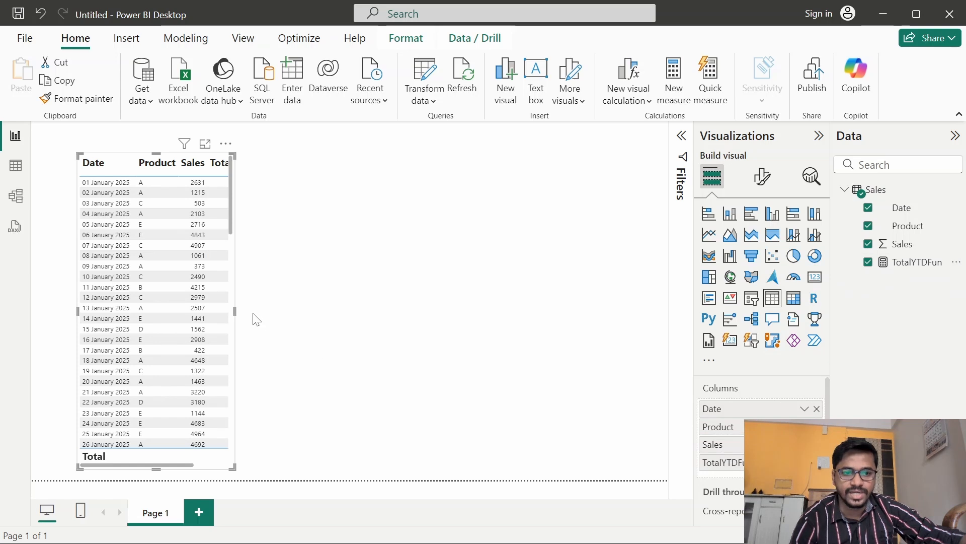
drag(233, 309, 333, 333)
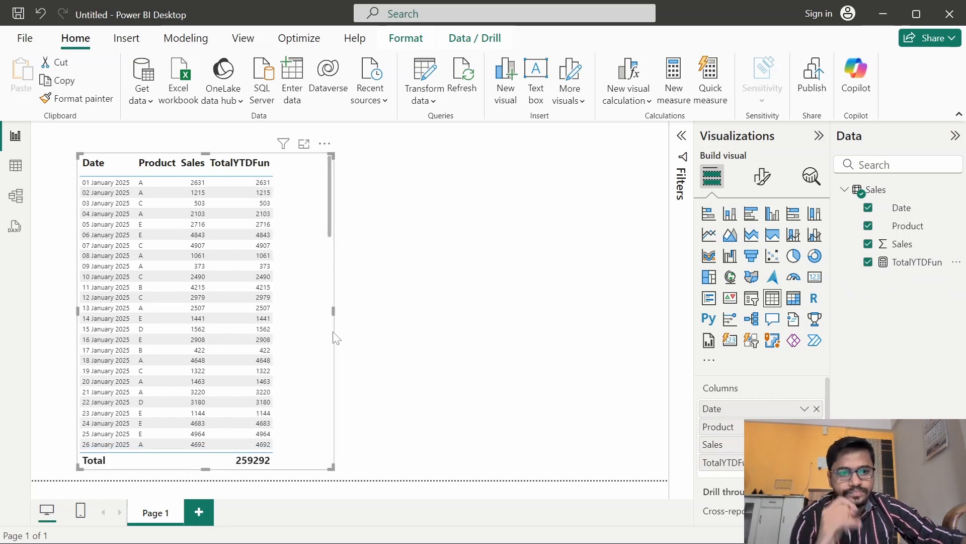
Review the TotalYTDFun formula, the tables in the data model and the Sales table's rows
click(904, 262)
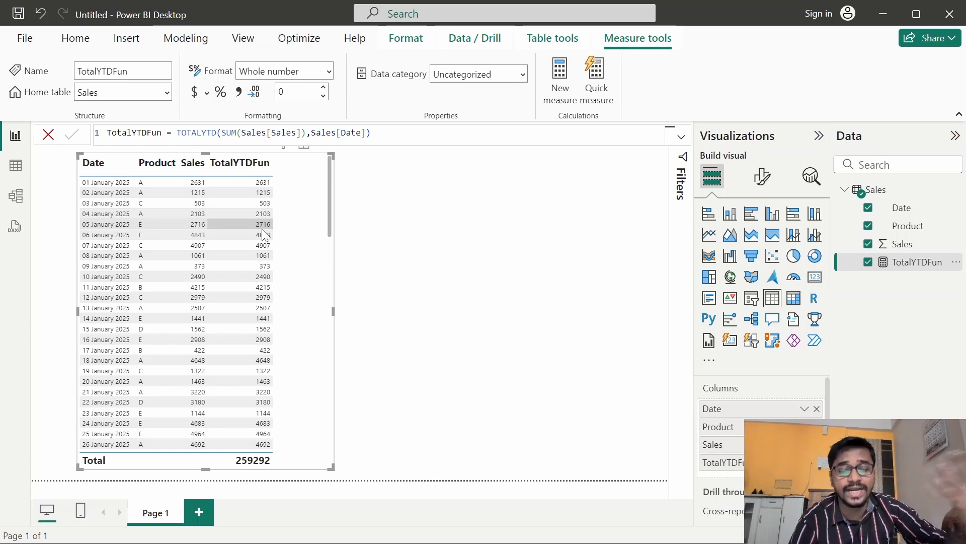
click(16, 166)
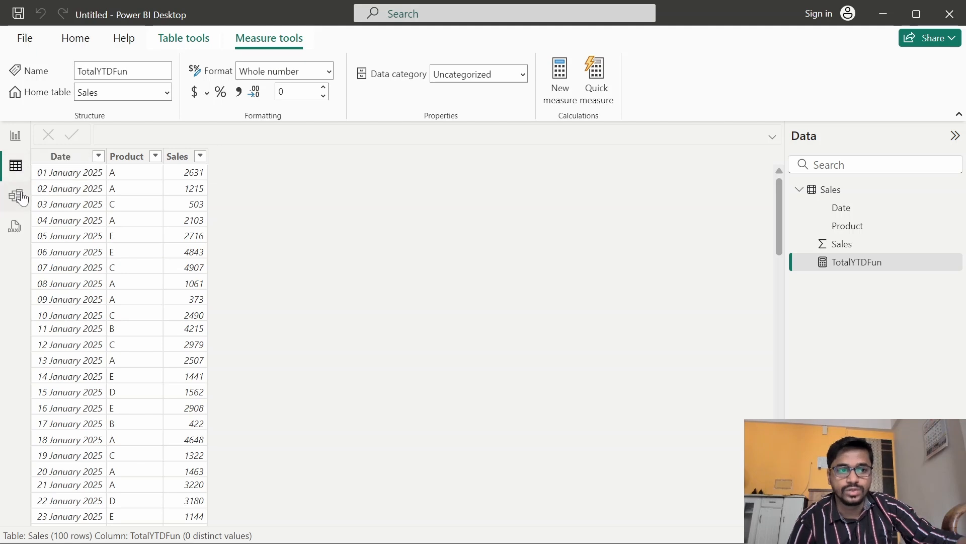
click(16, 196)
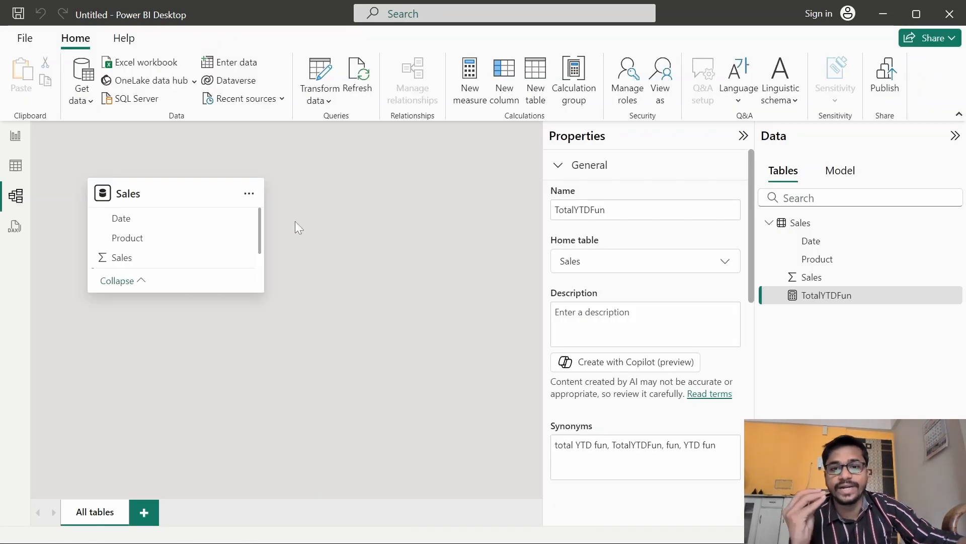
click(742, 138)
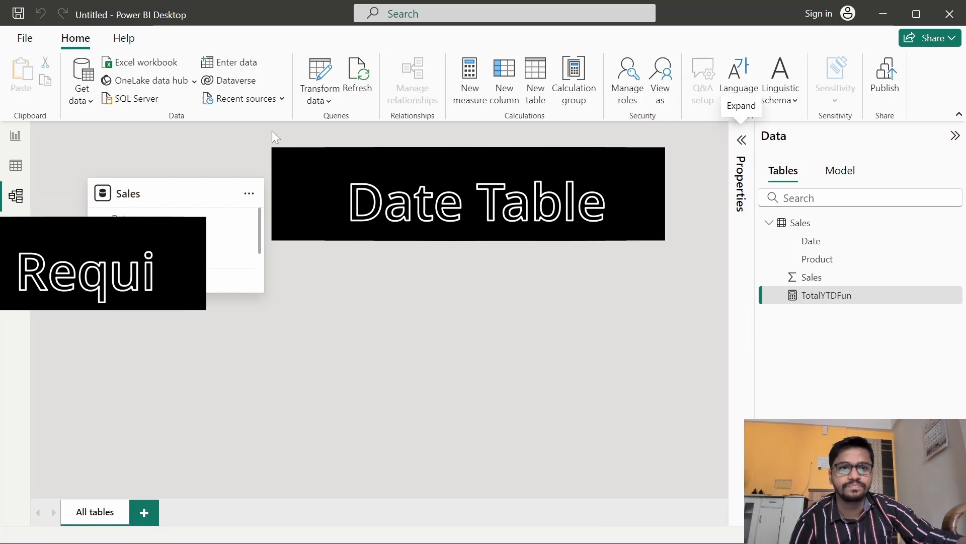
click(25, 164)
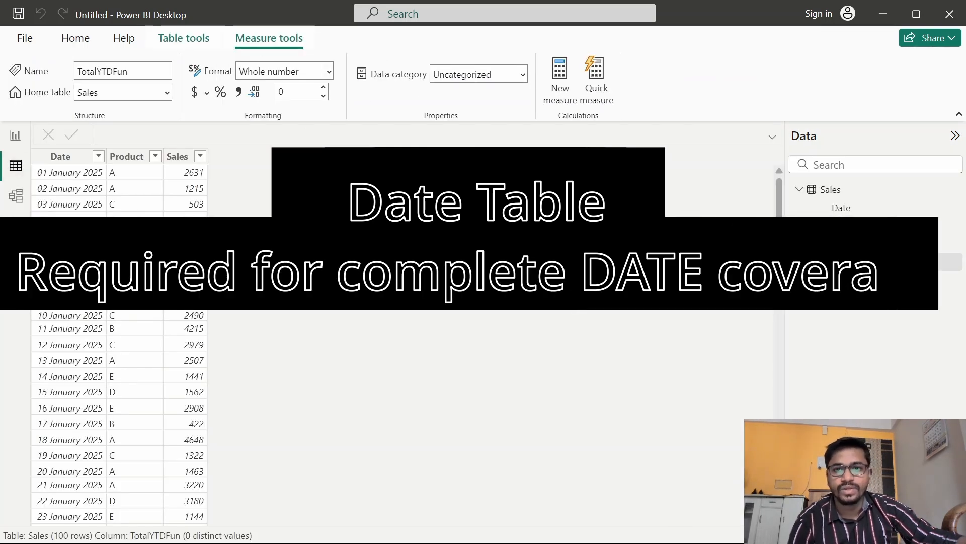
Start a new calculated table named DateTable that uses the CALENDAR function
click(193, 35)
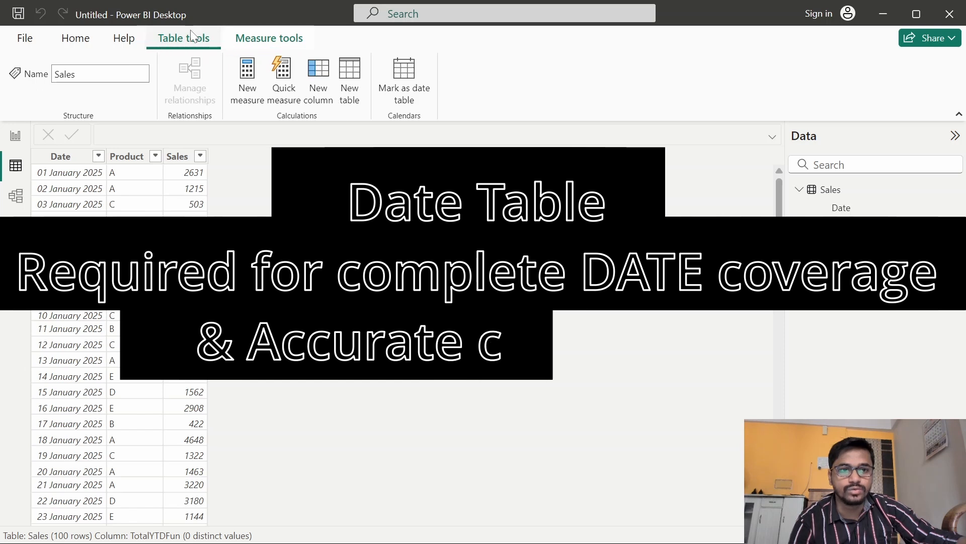
click(354, 99)
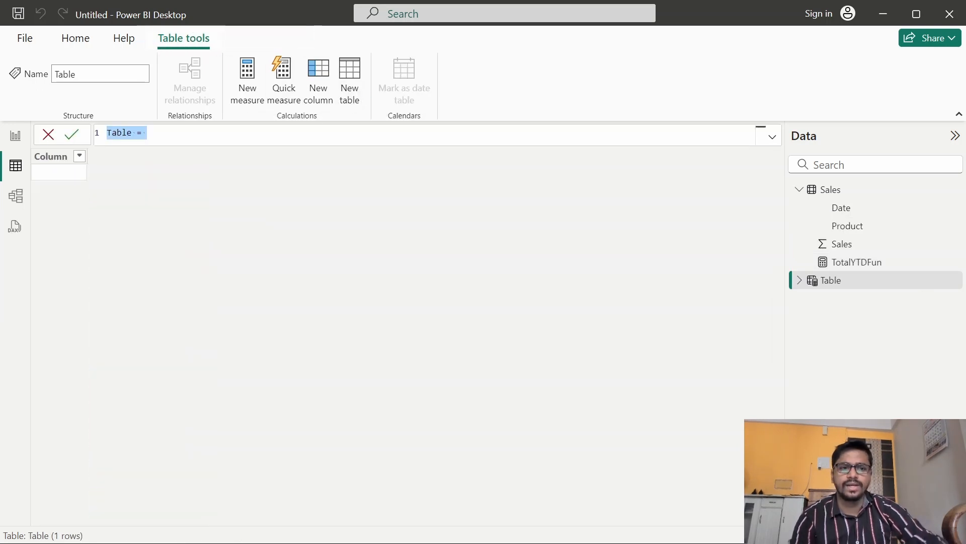
click(108, 133)
text(DateTable =)
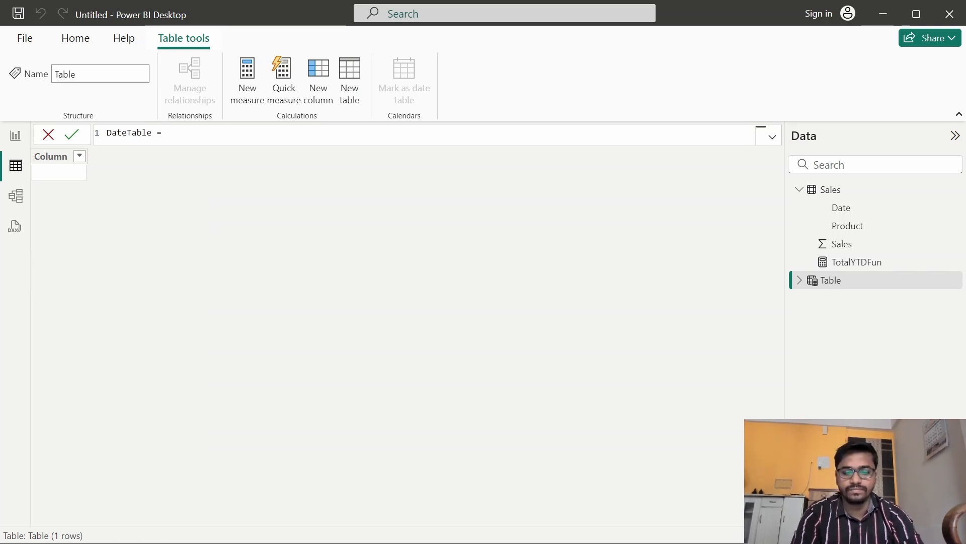
text(Cal)
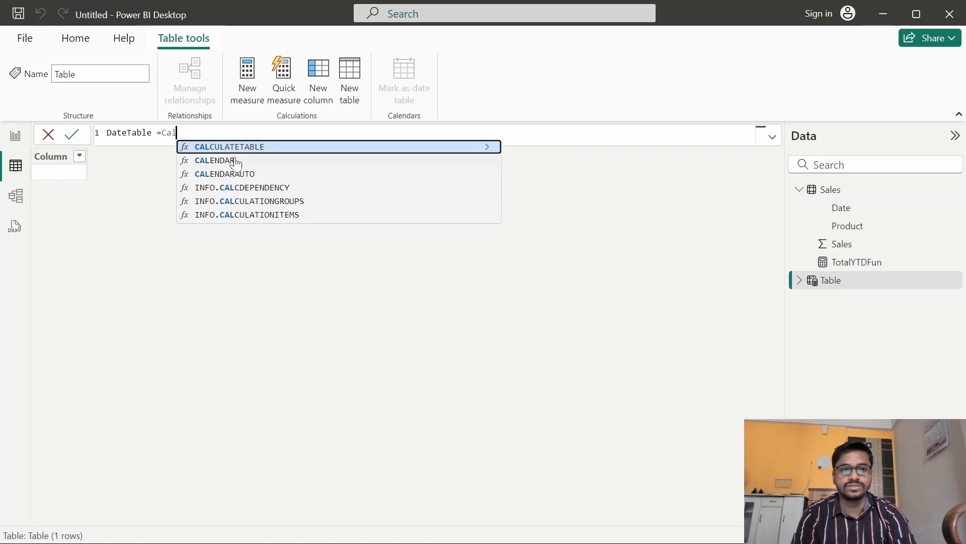
click(235, 160)
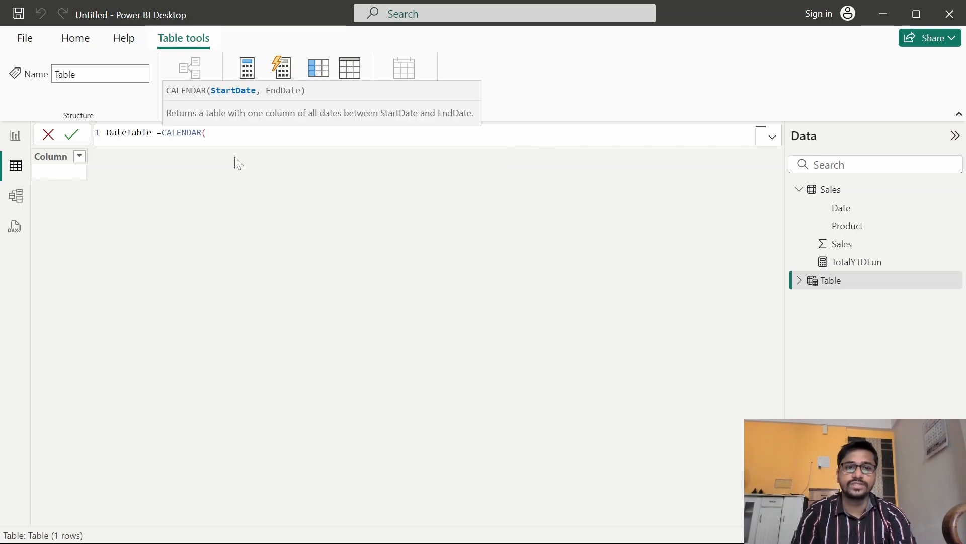
Enter DATE(2025,01,01) as the start date of the CALENDAR function
text(date)
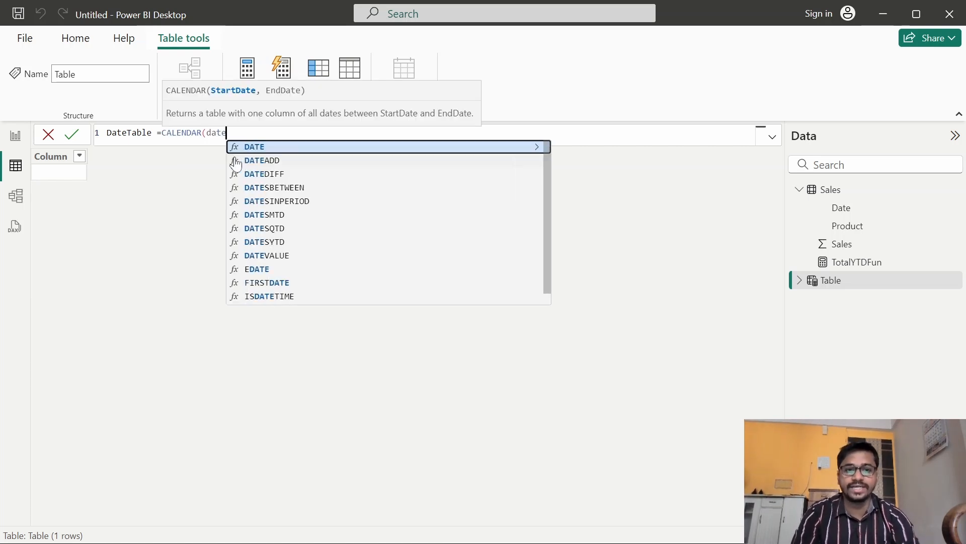
click(270, 151)
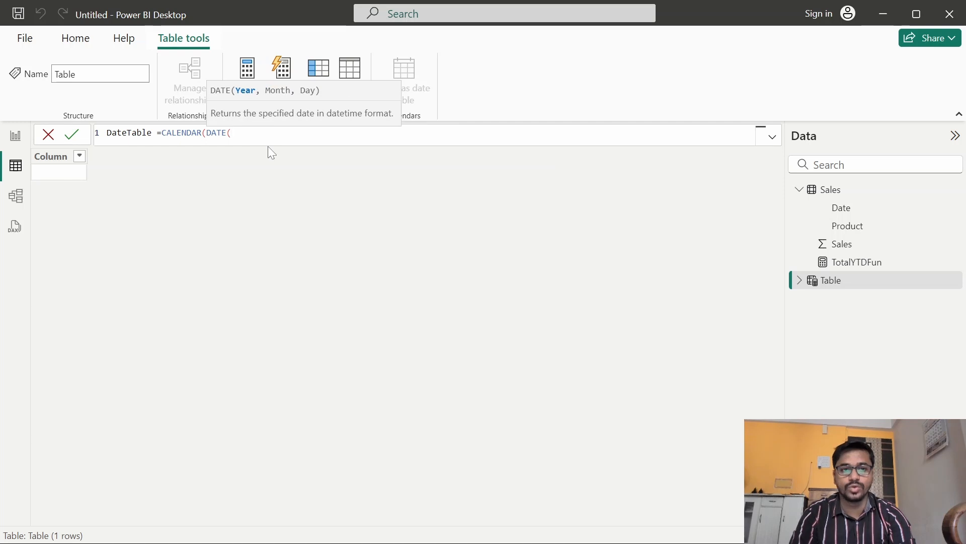
text(2025)
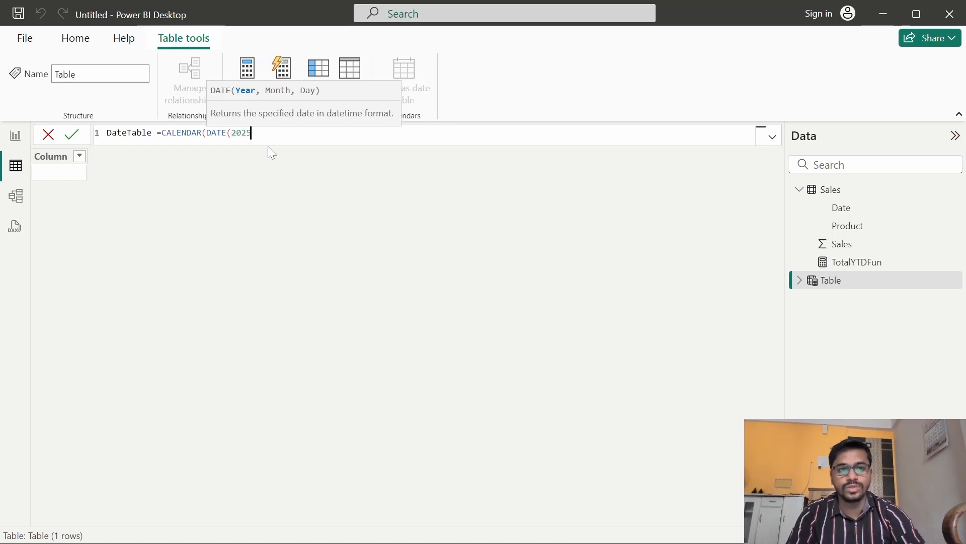
text(,01,)
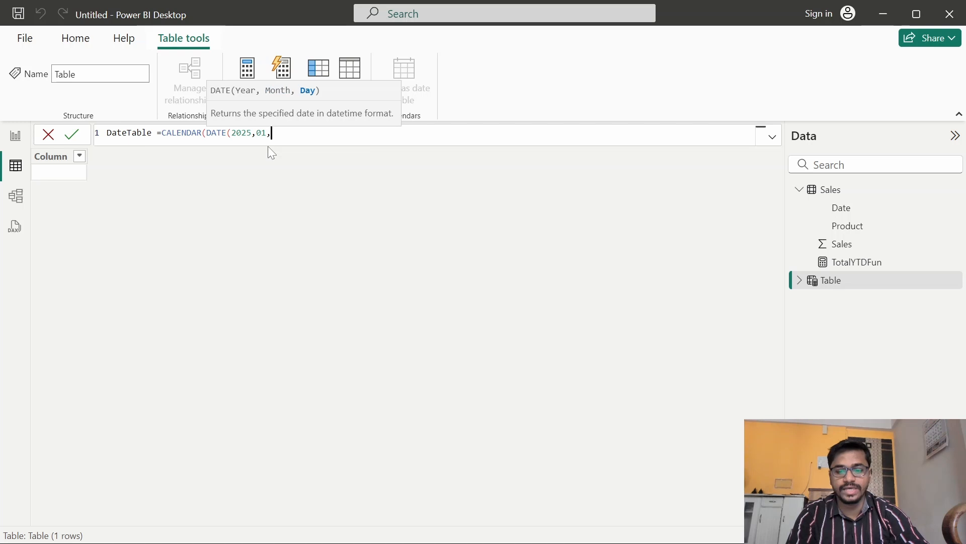
text(01))
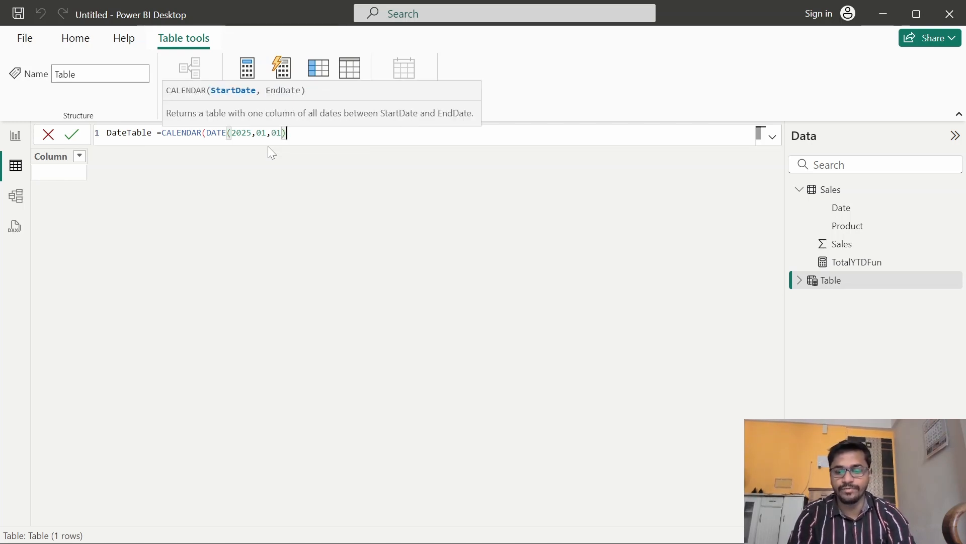
Enter DATE(2025,12,31) as the CALENDAR end date and commit the DateTable formula
text(,d)
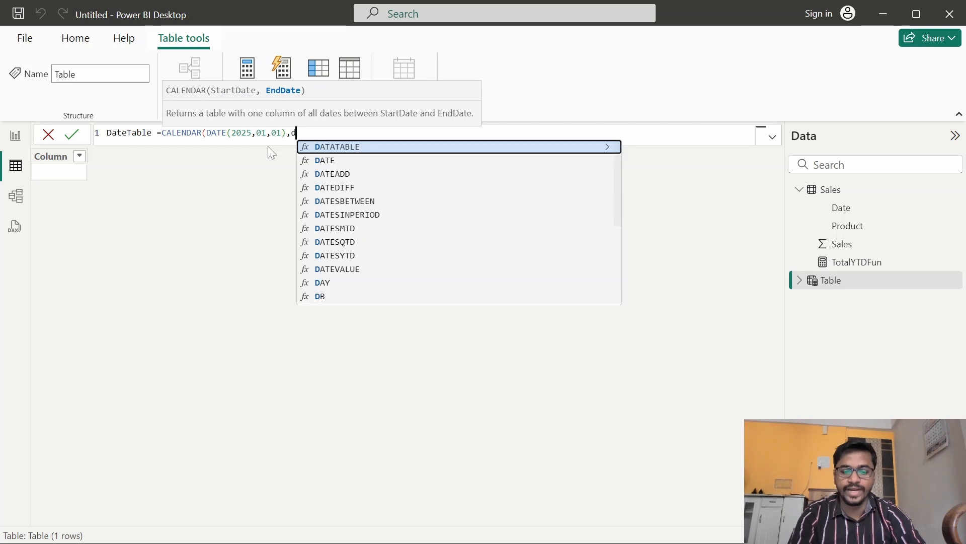
text(ate)
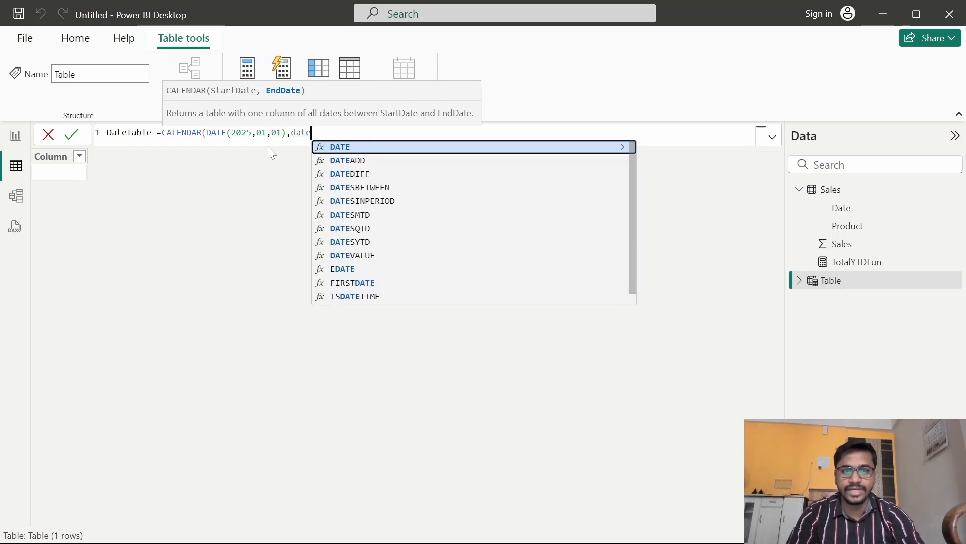
key(Tab)
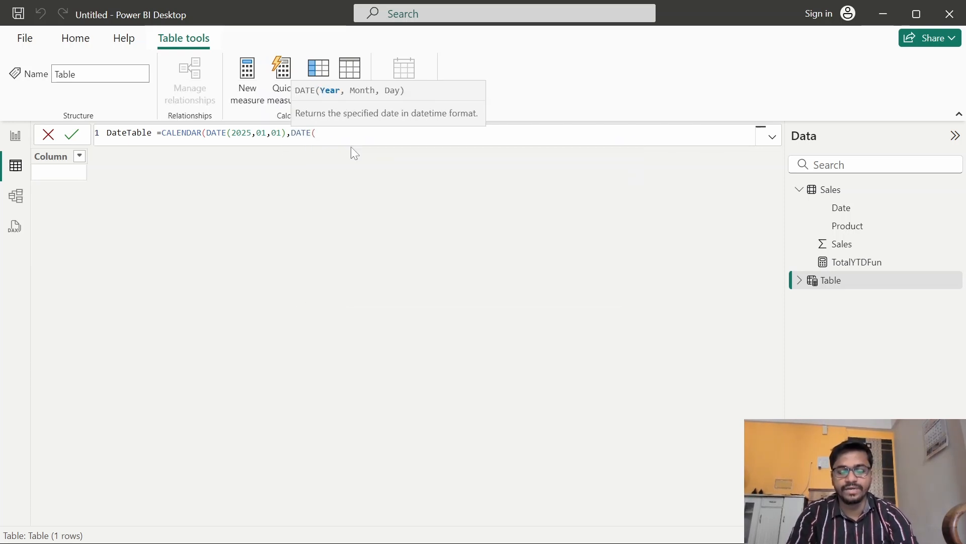
text(2025)
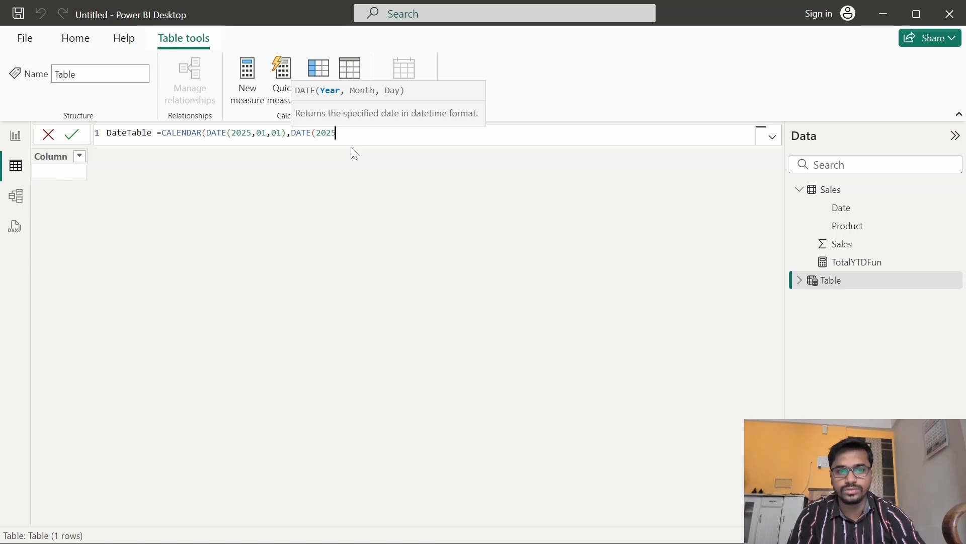
text(,)
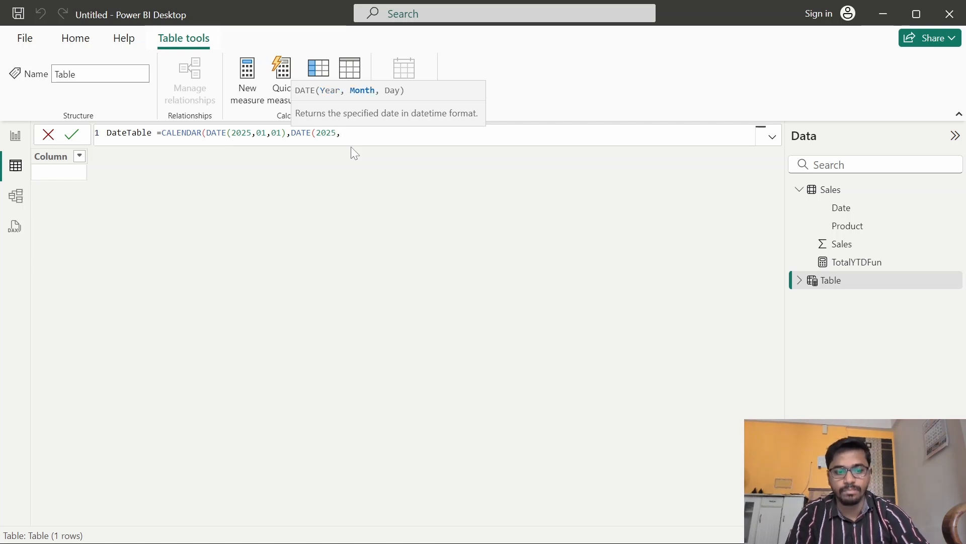
text(12,)
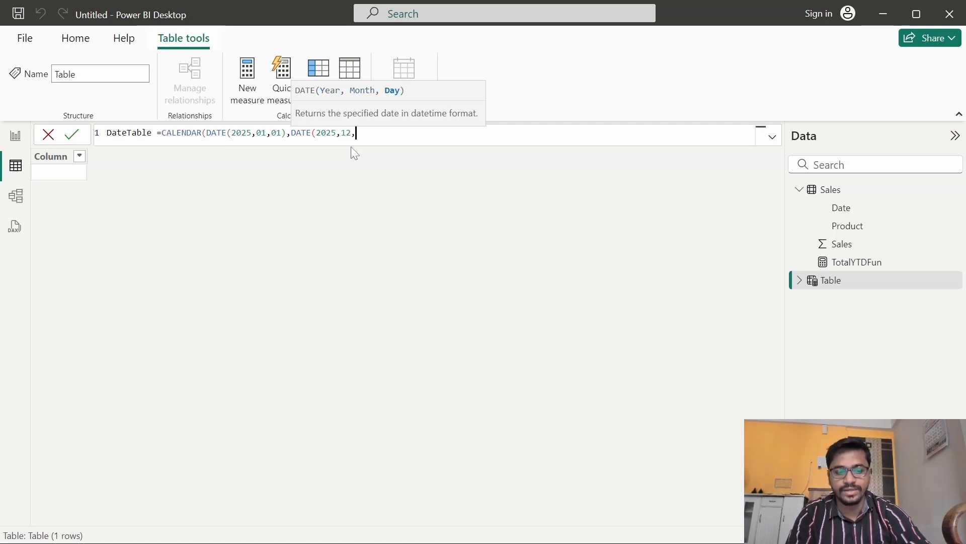
text(31)))
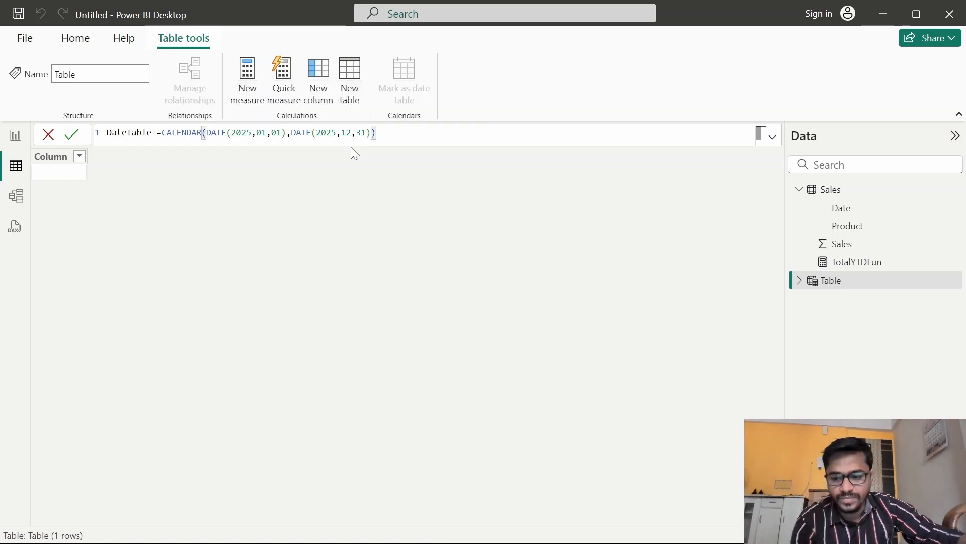
key(Return)
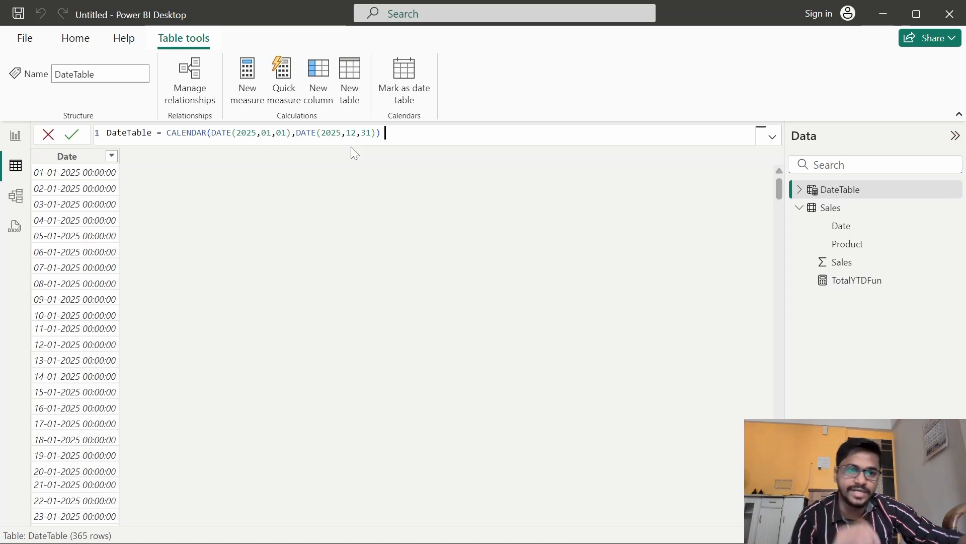
Set the display format of the Date columns in both DateTable and Sales to Short Date (14-03-2001)
click(74, 157)
click(322, 75)
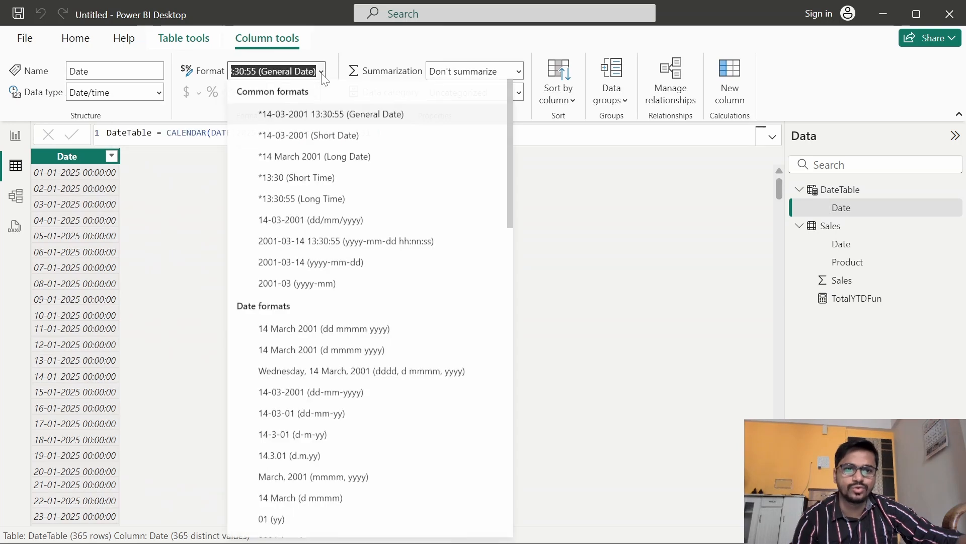
click(326, 139)
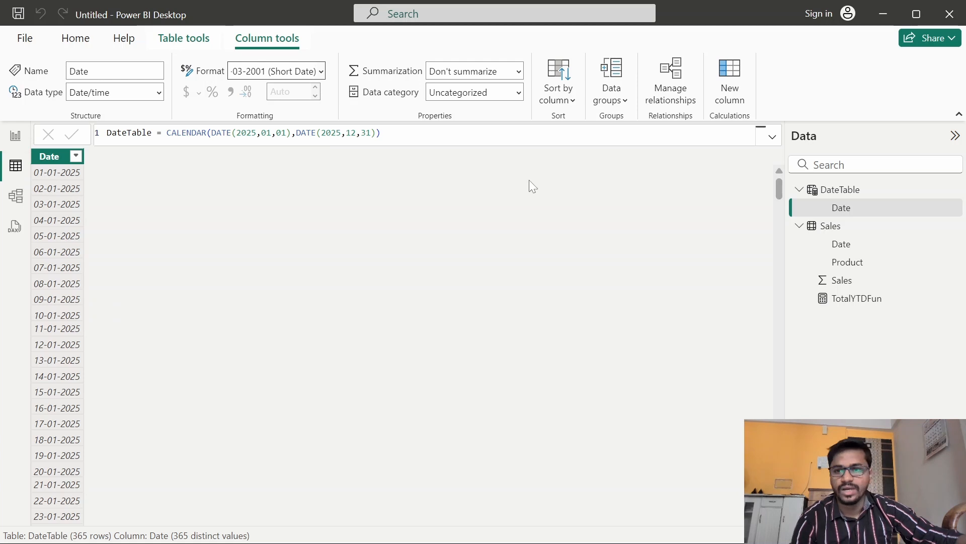
click(845, 227)
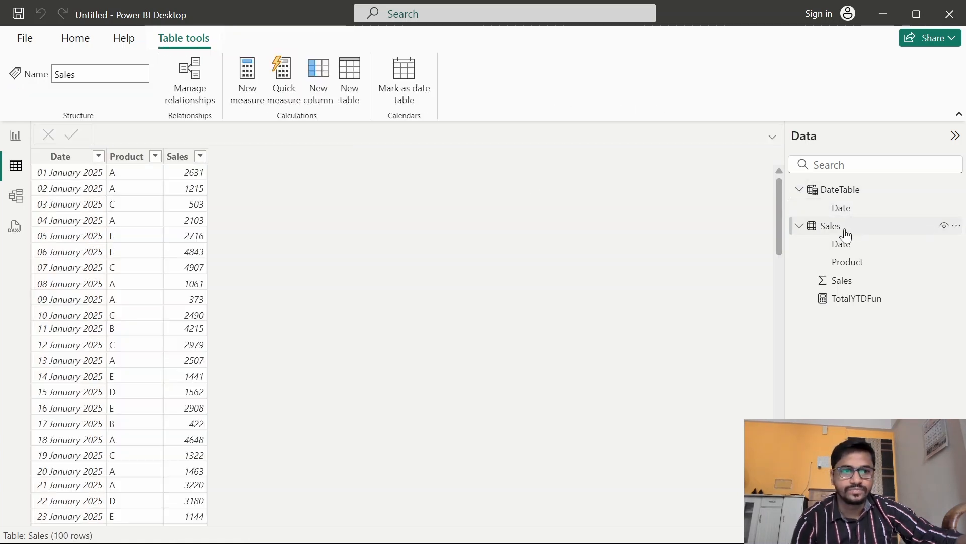
click(63, 156)
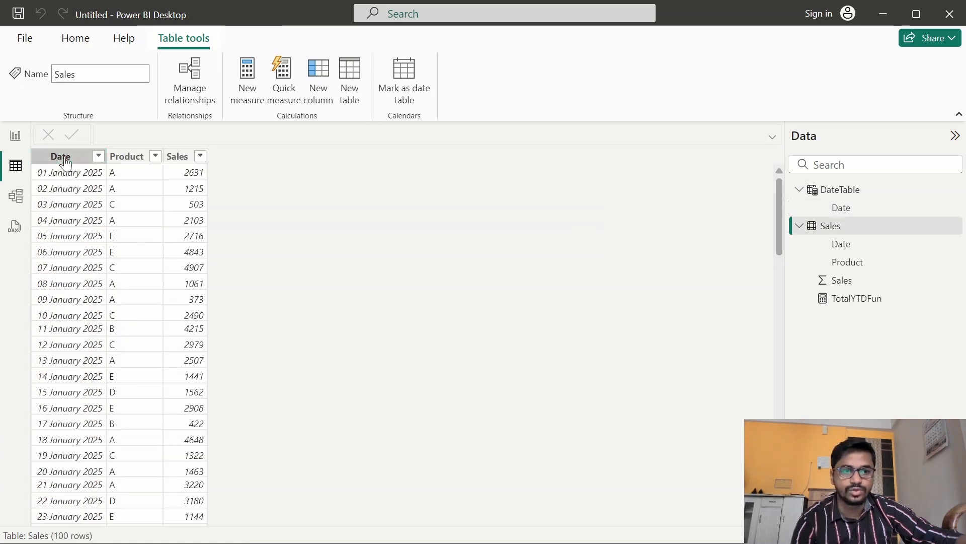
click(321, 71)
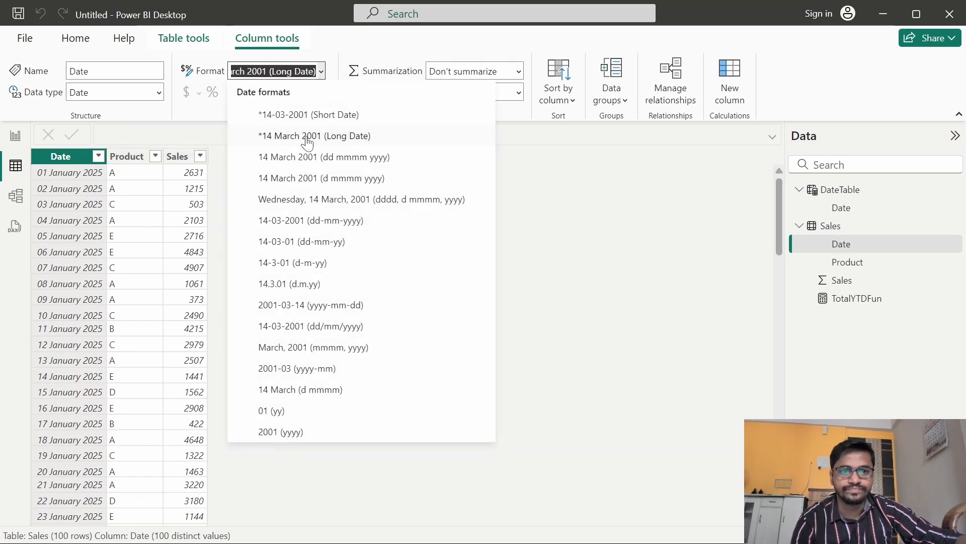
click(310, 119)
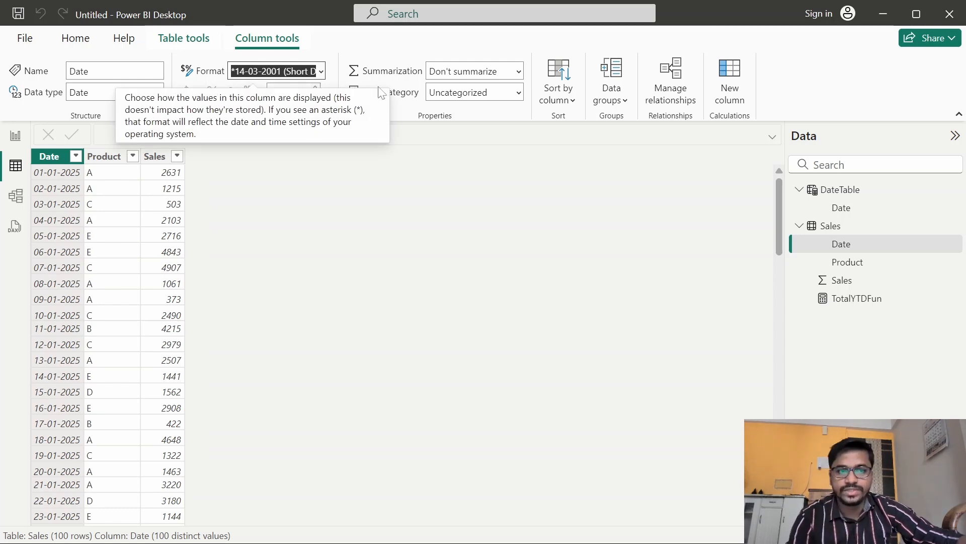
click(14, 164)
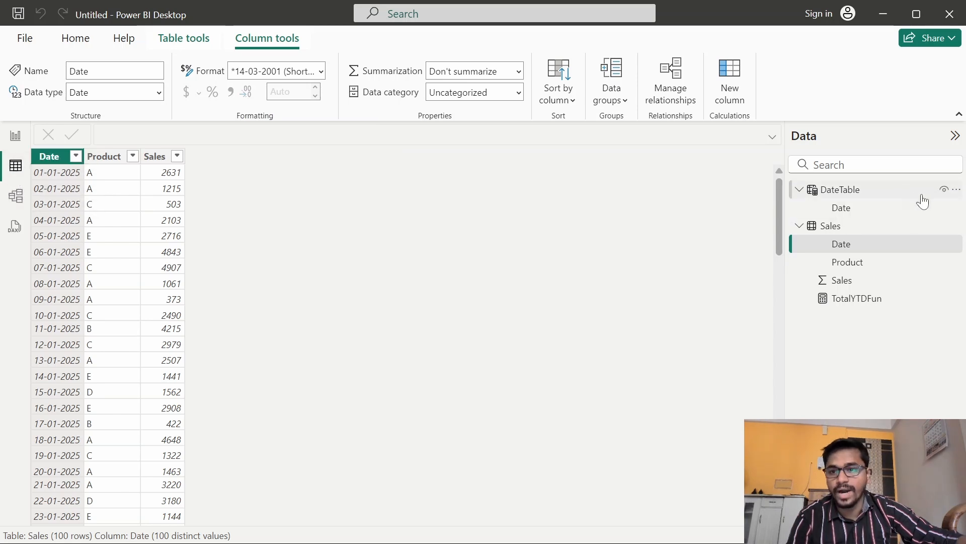
Mark DateTable as a date table with Date as its date column and save the setting
click(879, 191)
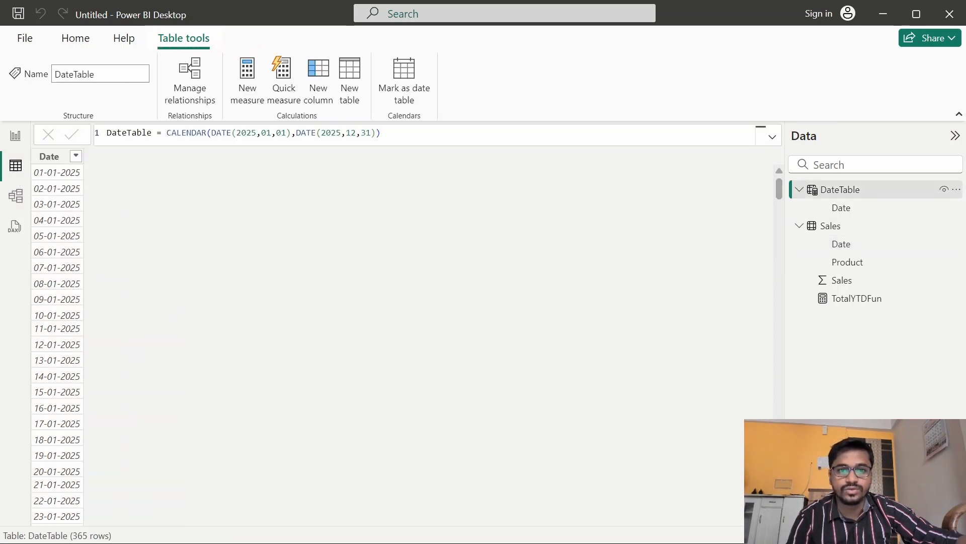
click(418, 89)
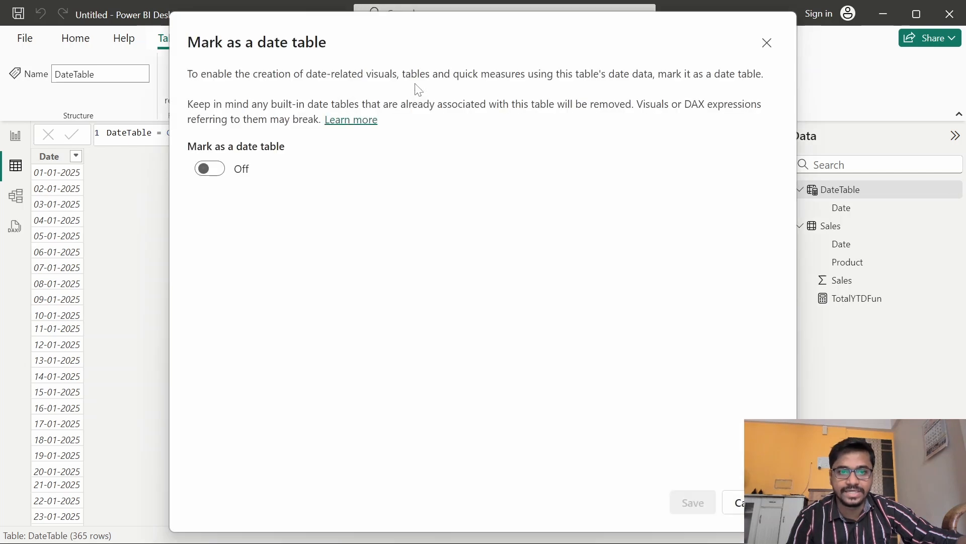
click(200, 174)
click(263, 222)
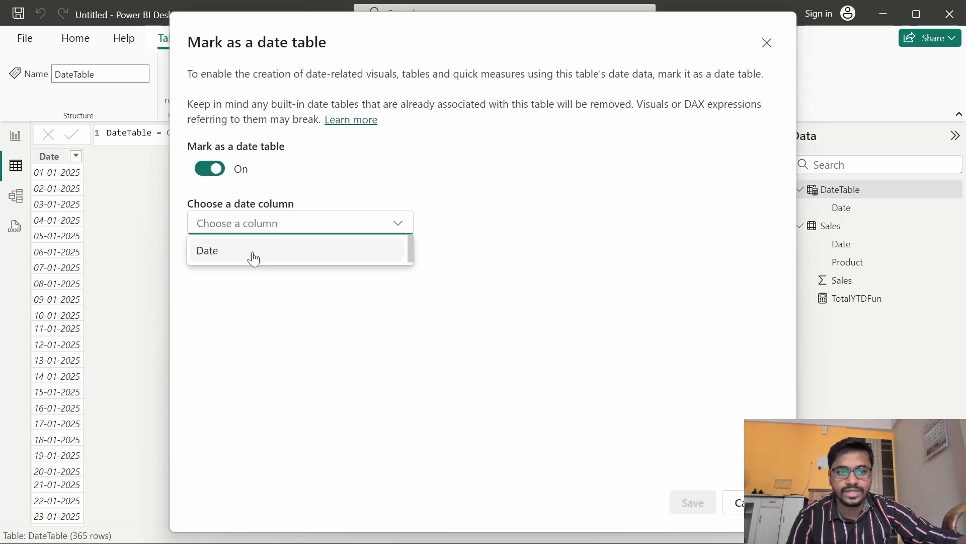
click(246, 260)
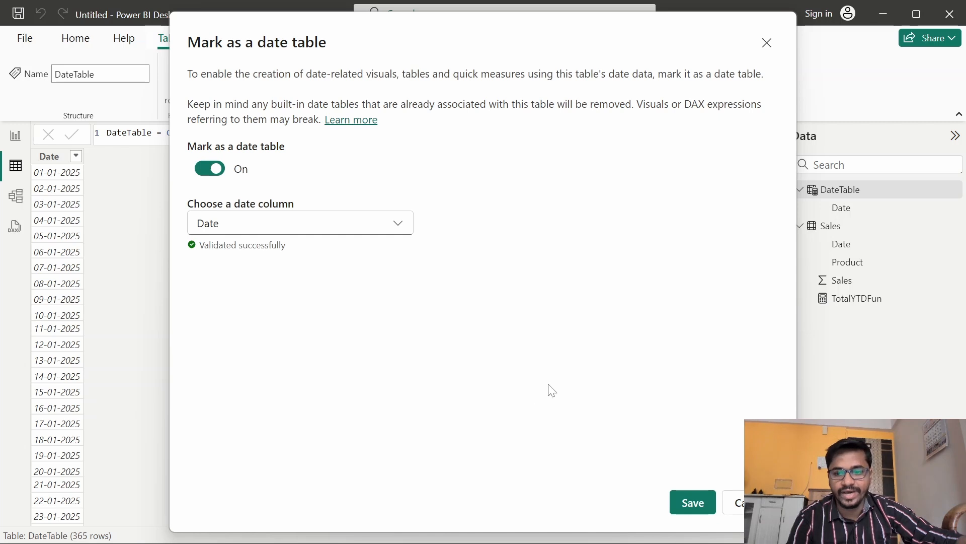
click(690, 495)
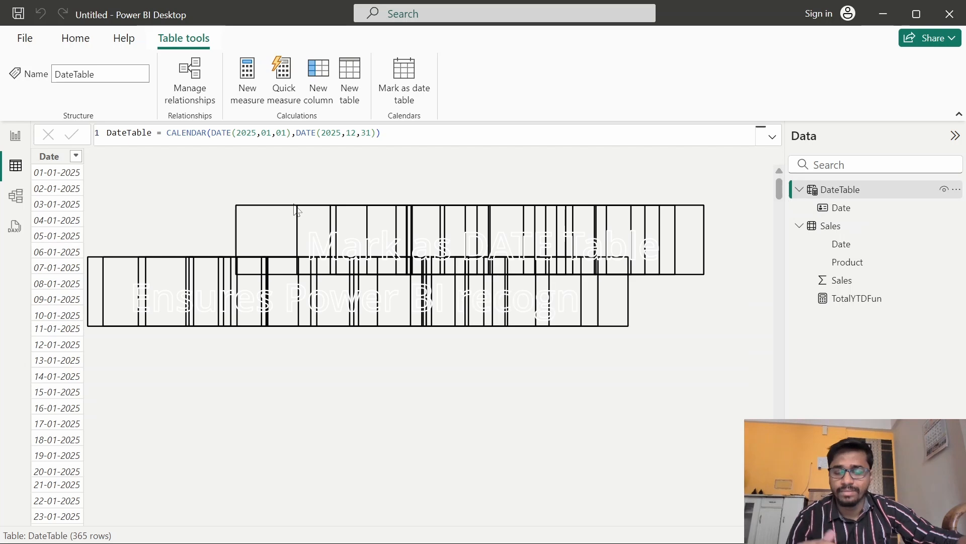
Create an active one-to-one relationship from Sales[Date] to DateTable[Date] and move the DateTable card farther from Sales in the model diagram
click(12, 202)
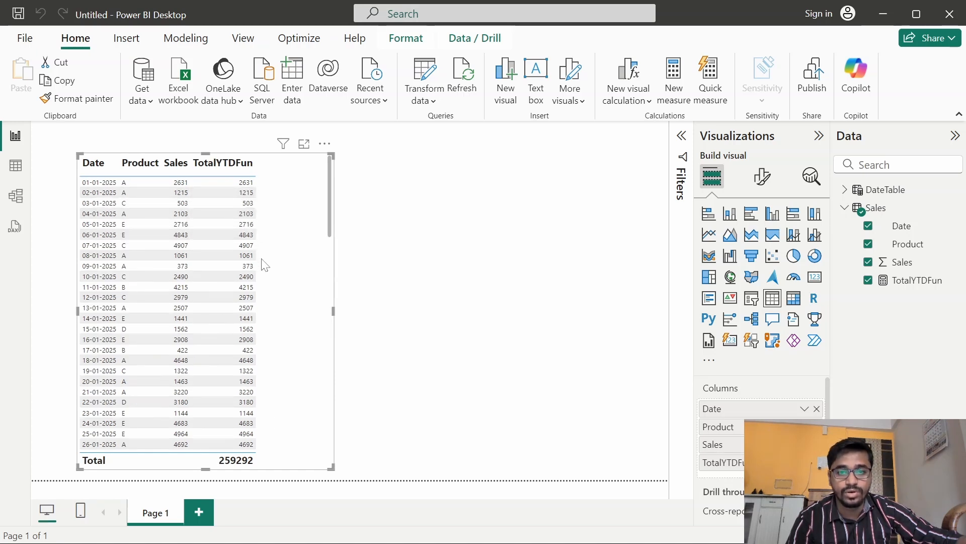
click(18, 198)
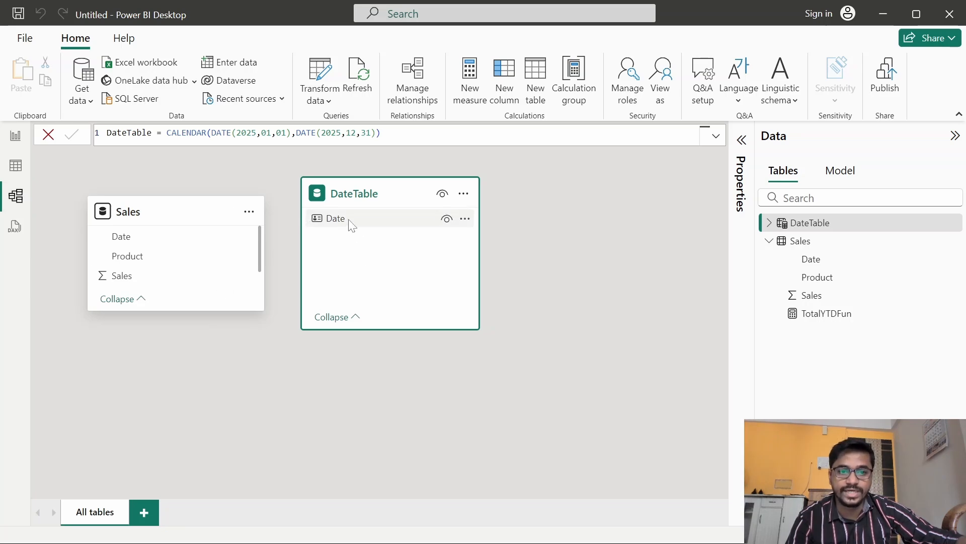
drag(191, 239, 351, 218)
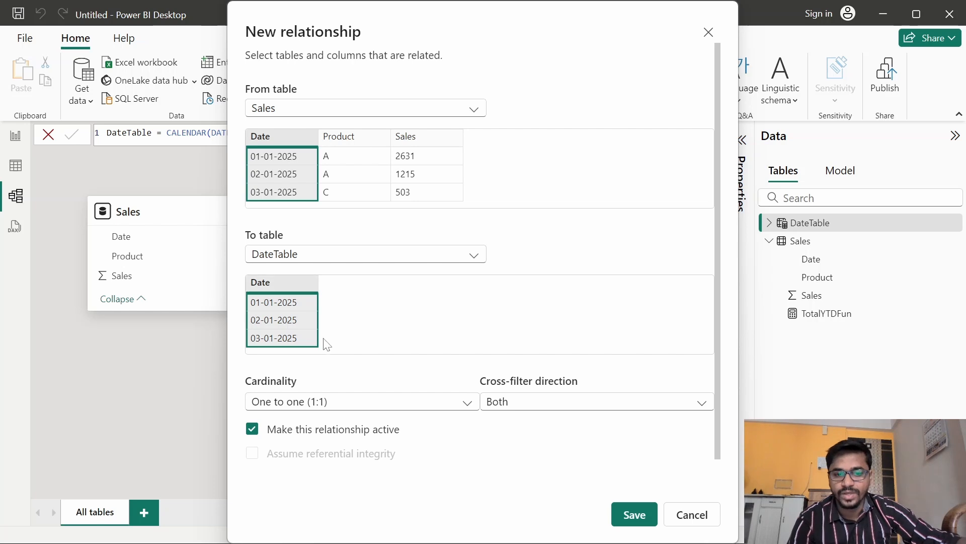
click(326, 411)
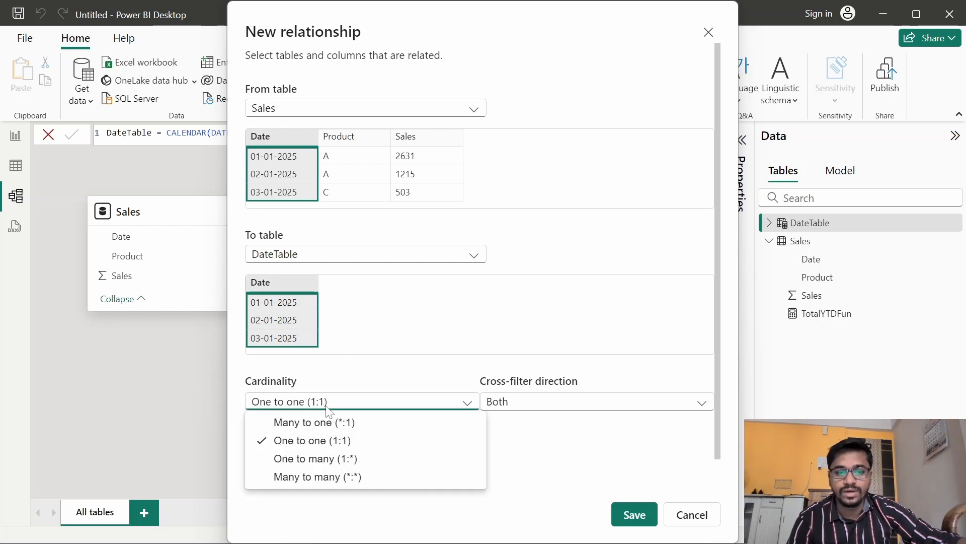
click(314, 445)
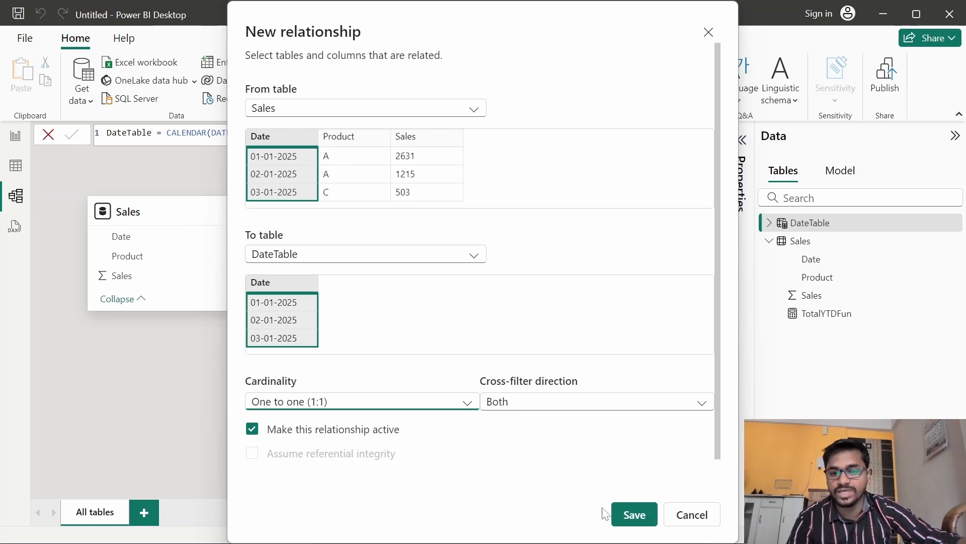
click(632, 514)
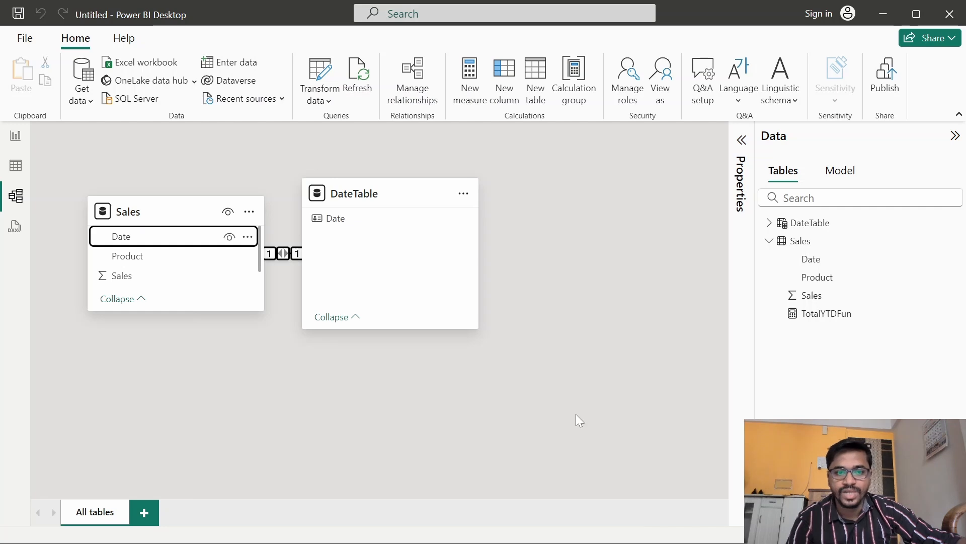
drag(411, 194, 505, 198)
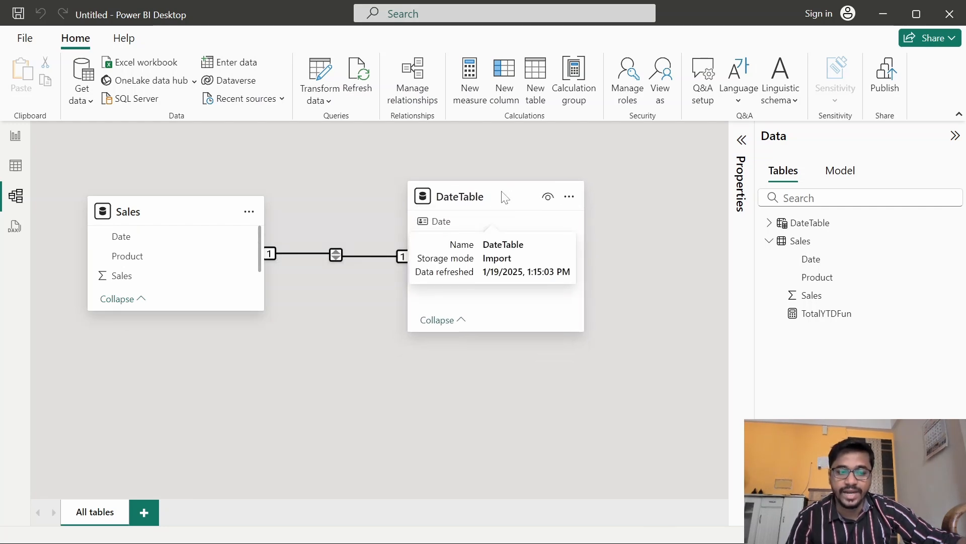
Review the TotalYTDFun values in the report's table visual from the first date to the last
click(16, 136)
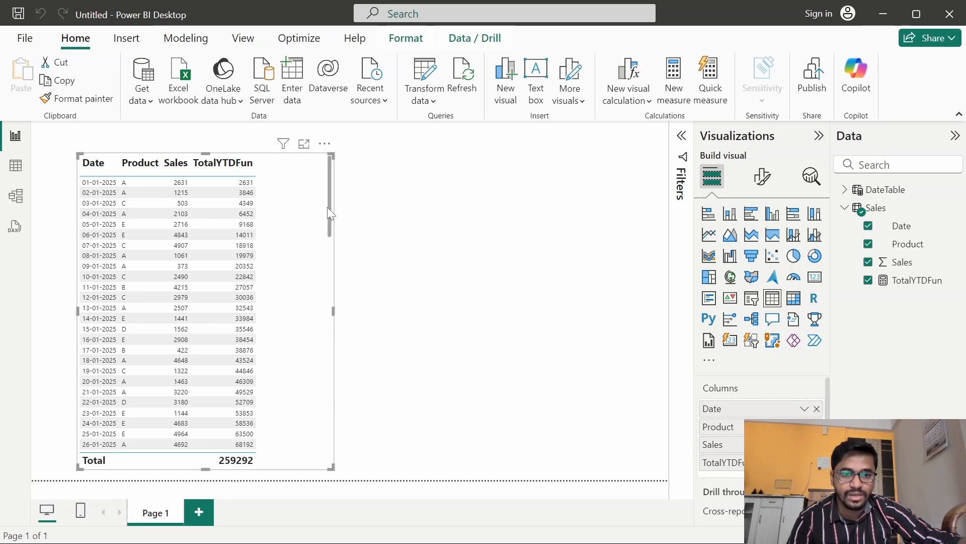
drag(328, 208, 324, 499)
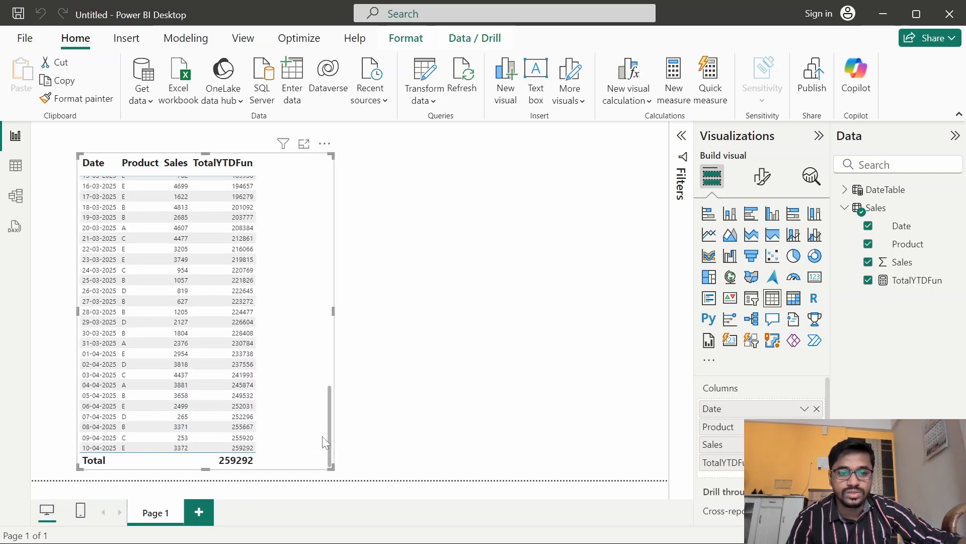
drag(328, 439, 309, 201)
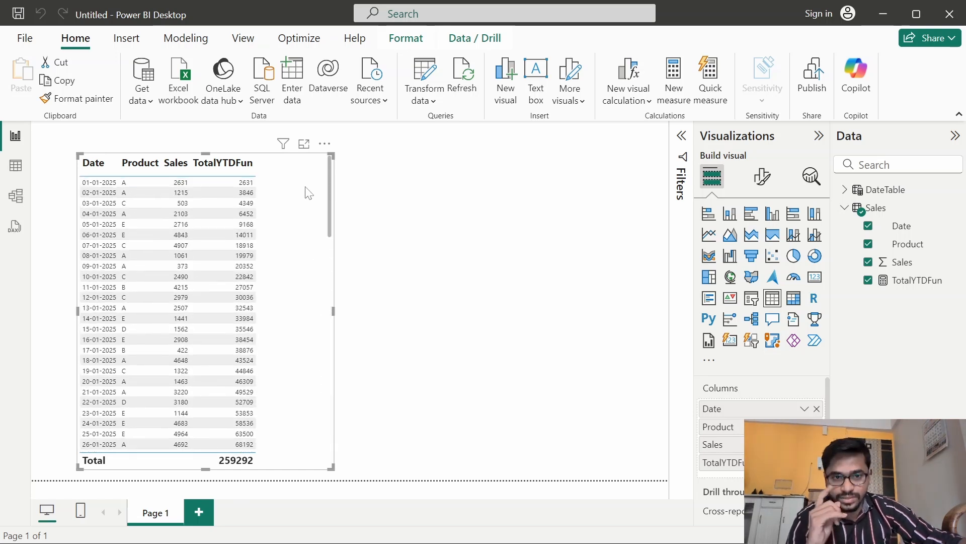